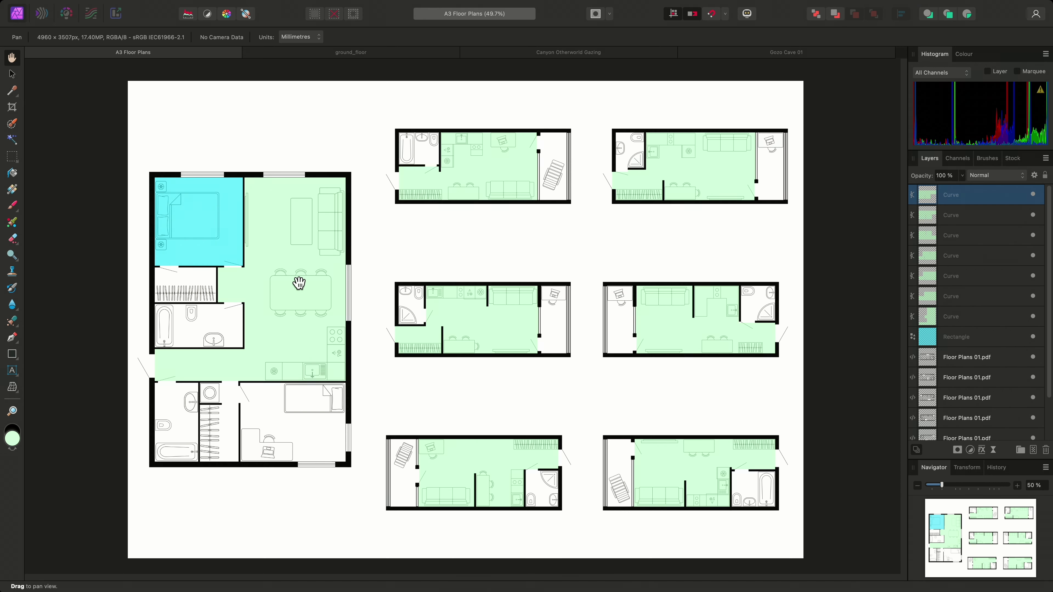
Add a new fill layer and move it below the Rectangle layer.
{"action": "mouse_move", "coordinate": [276, 1]}
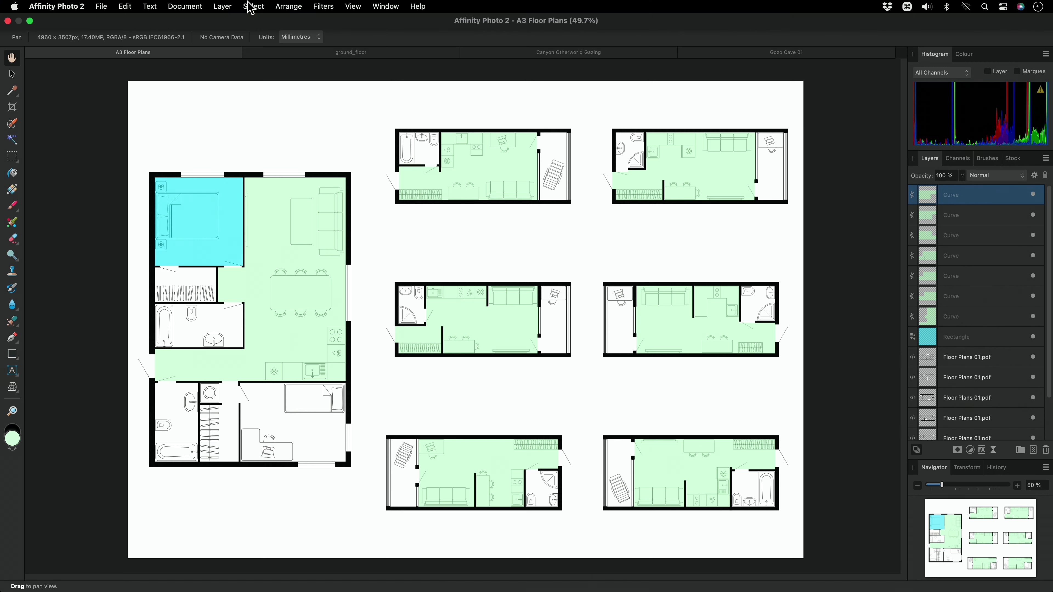
{"action": "left_click", "coordinate": [222, 6]}
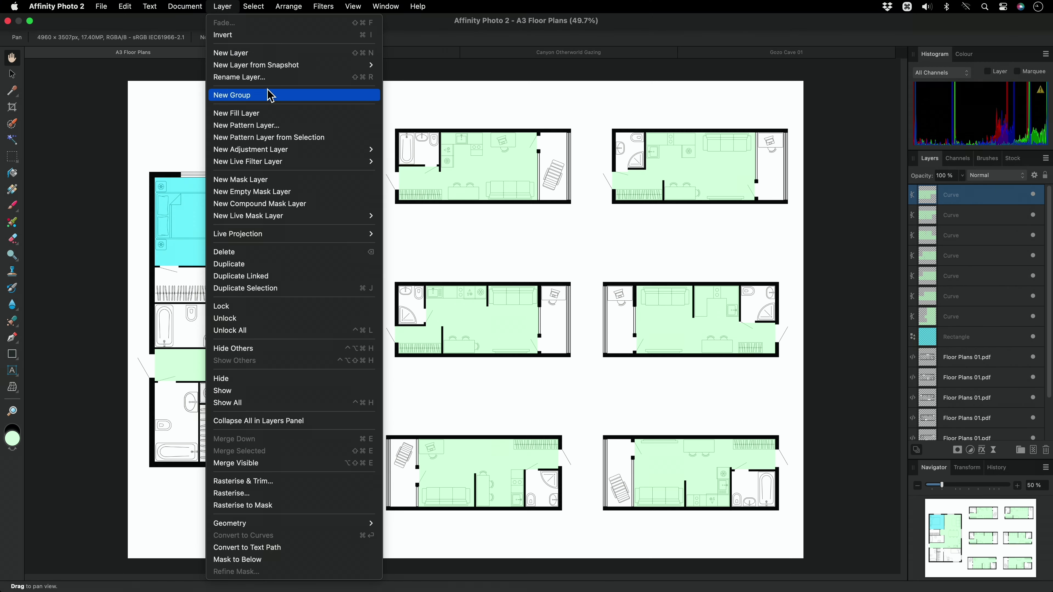
{"action": "left_click", "coordinate": [283, 121]}
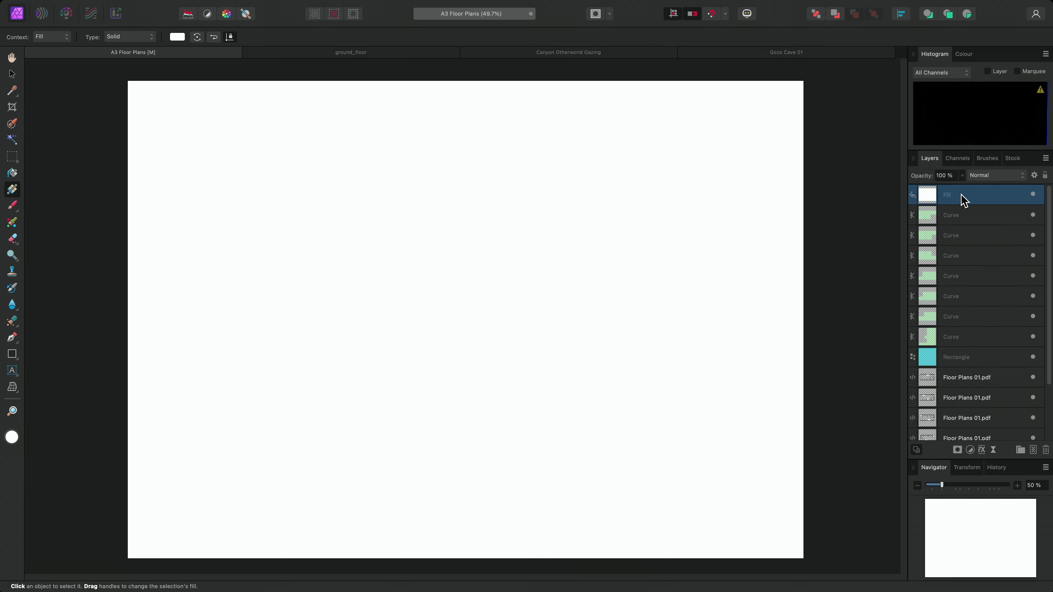
{"action": "left_click_drag", "start_coordinate": [978, 203], "coordinate": [974, 371]}
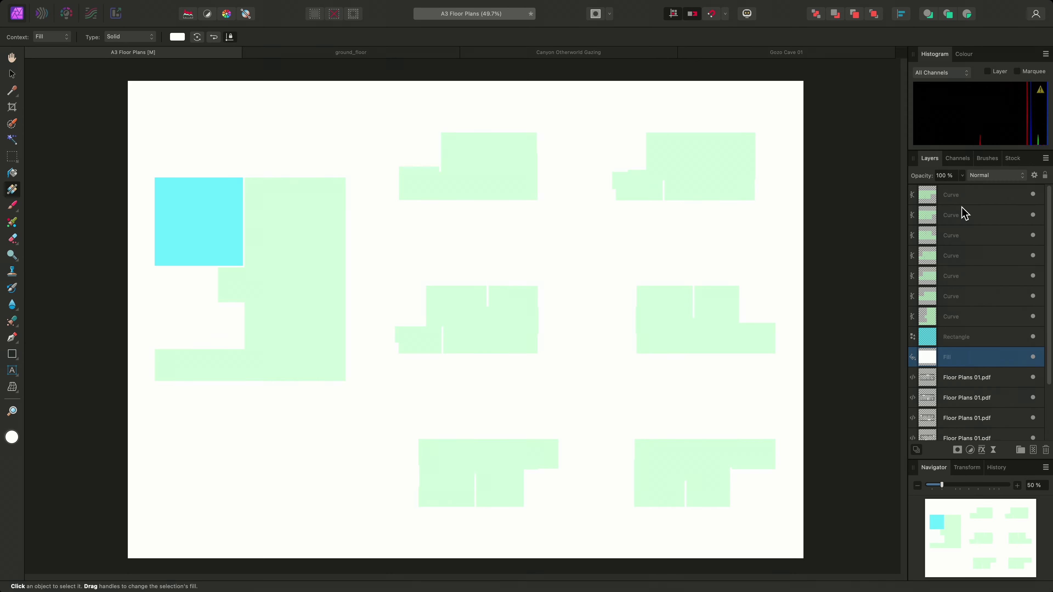
Set the Fill layer to 50% opacity and toggle its visibility to compare.
{"action": "left_click", "coordinate": [962, 175]}
{"action": "left_click_drag", "start_coordinate": [962, 187], "coordinate": [917, 191]}
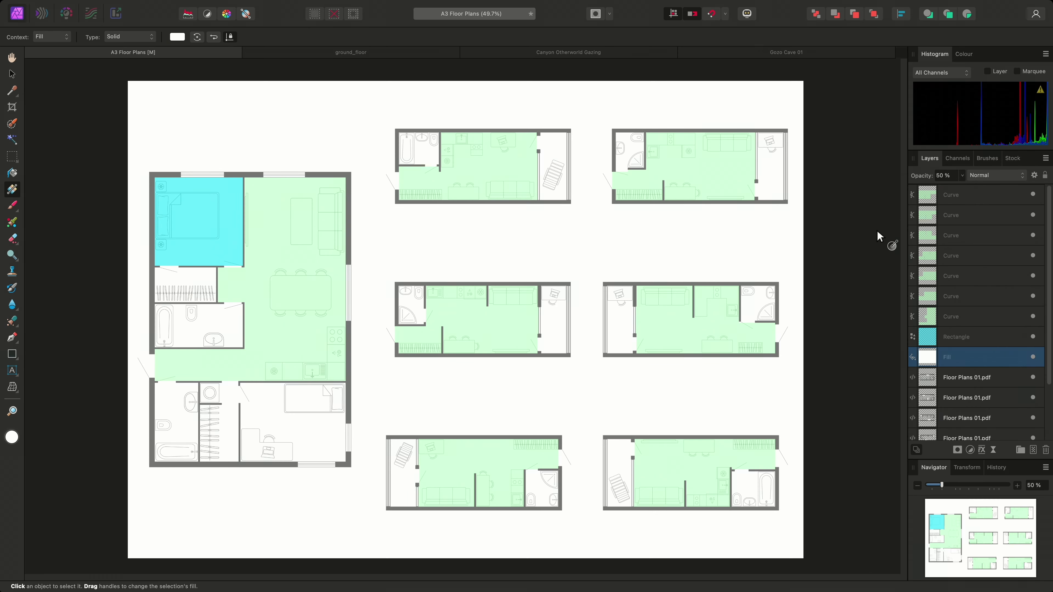
{"action": "left_click", "coordinate": [1033, 357]}
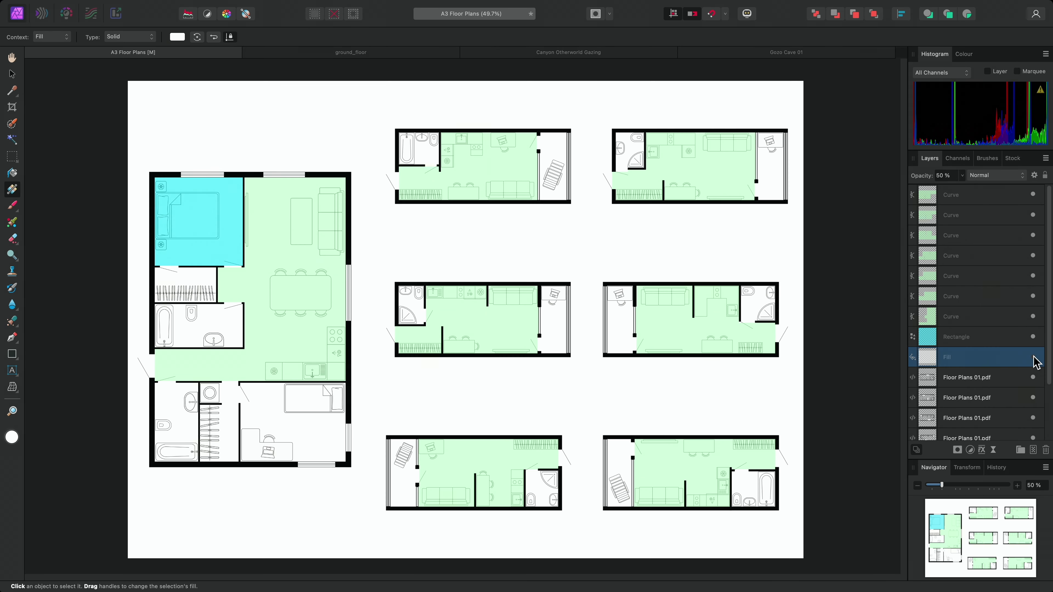
{"action": "left_click", "coordinate": [1033, 357]}
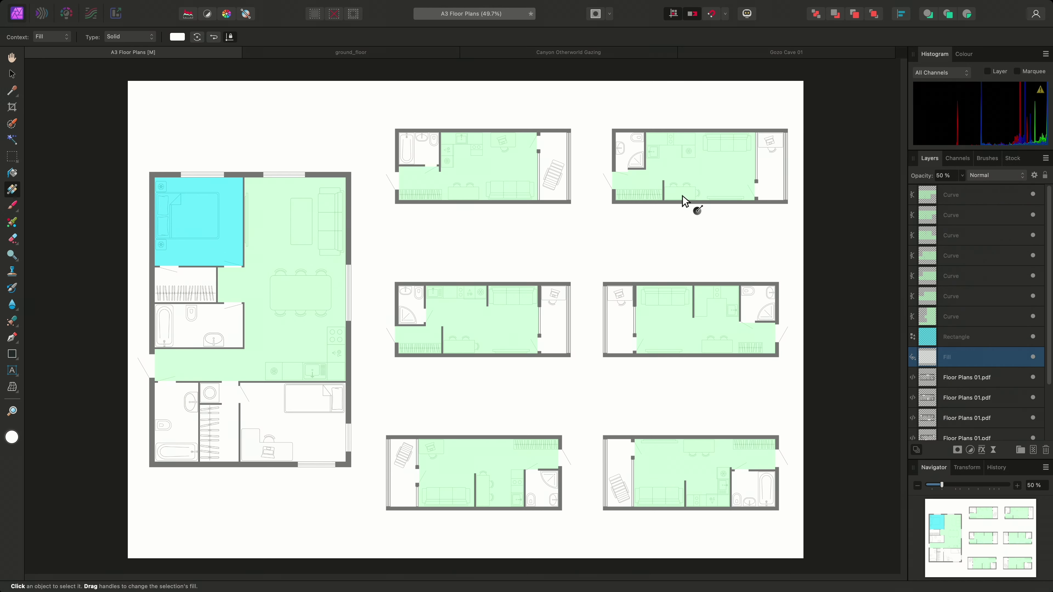
Switch to the ground_floor document and zoom in on the bedroom.
{"action": "left_click", "coordinate": [440, 55]}
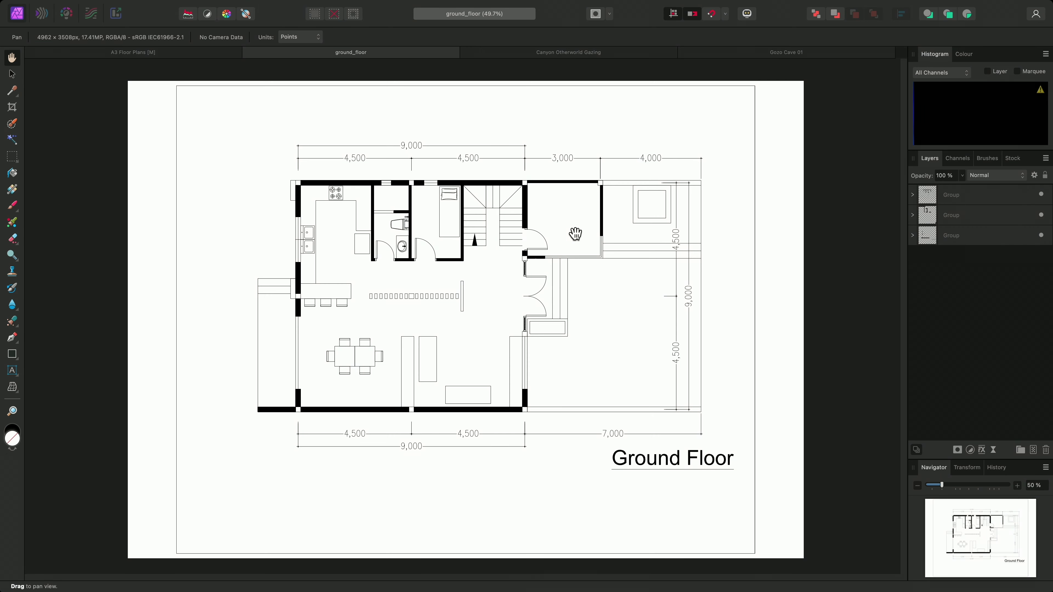
{"action": "scroll", "coordinate": [470, 229], "scroll_direction": "up", "scroll_amount": 10}
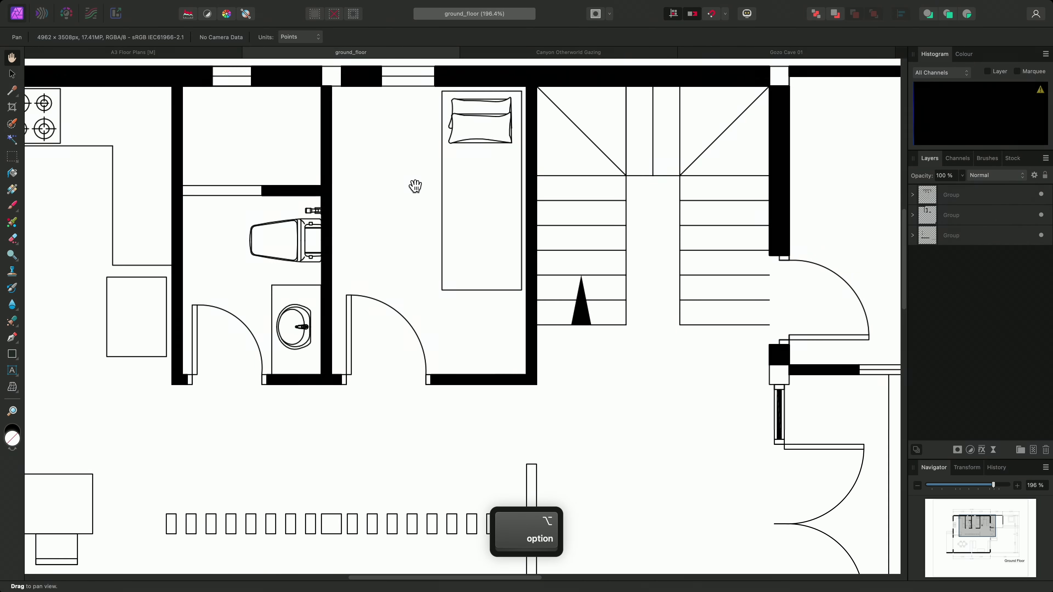
{"action": "scroll", "coordinate": [449, 242], "scroll_direction": "down", "scroll_amount": 2}
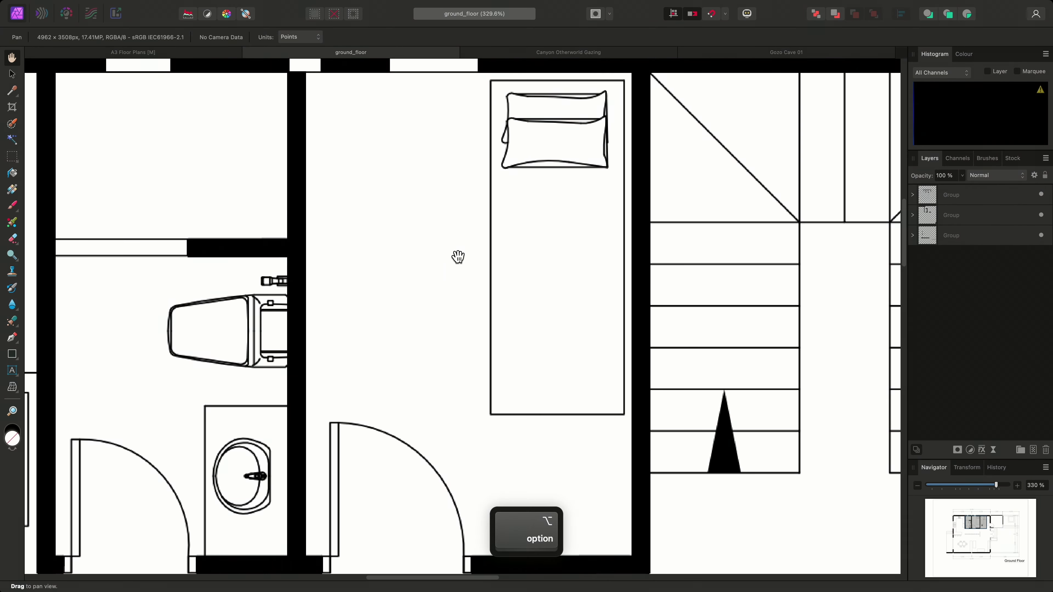
Set the Flood Select Tool to sample All layers with 1% tolerance.
{"action": "left_click", "coordinate": [12, 140]}
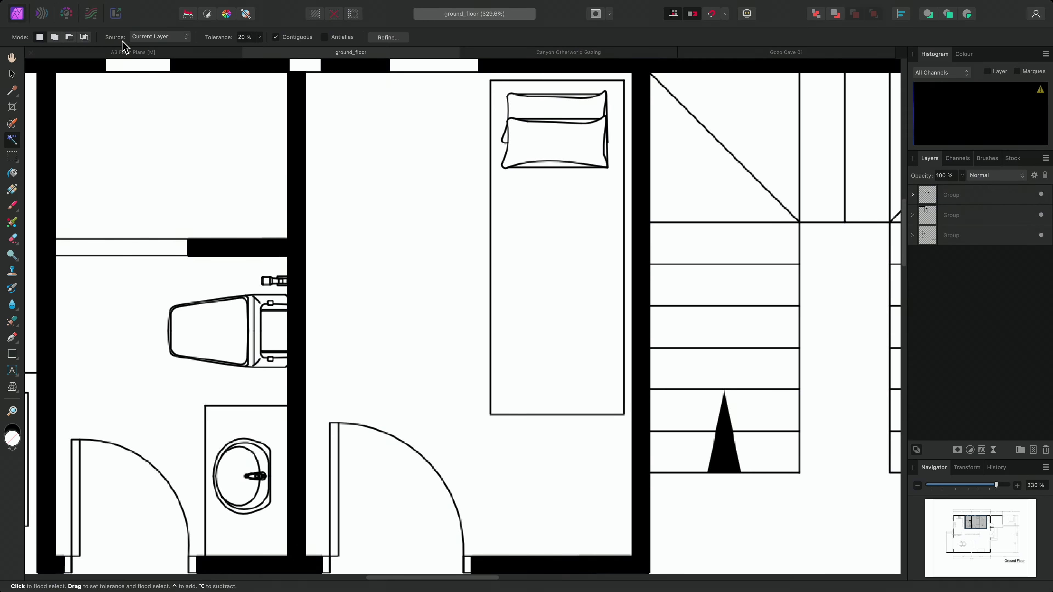
{"action": "left_click", "coordinate": [168, 38]}
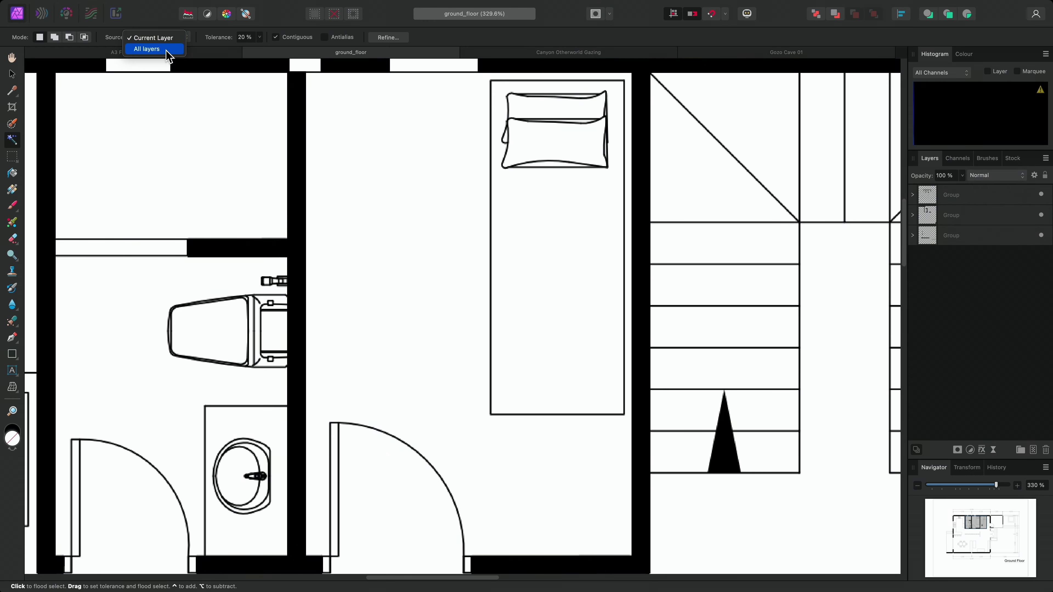
{"action": "left_click", "coordinate": [167, 50]}
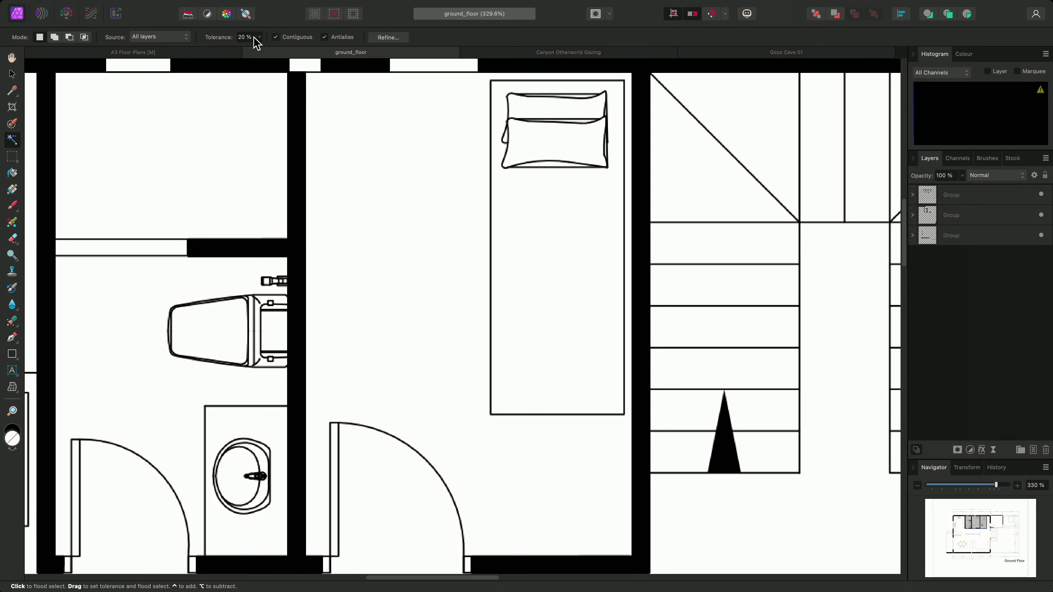
{"action": "left_click", "coordinate": [245, 37]}
{"action": "type", "text": "1"}
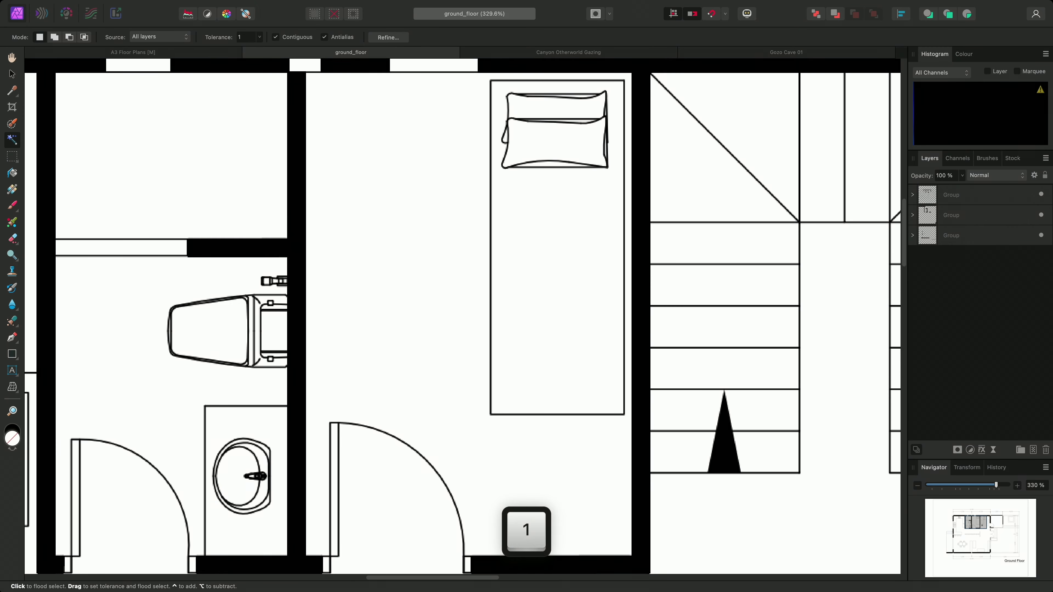
{"action": "key", "text": "Return"}
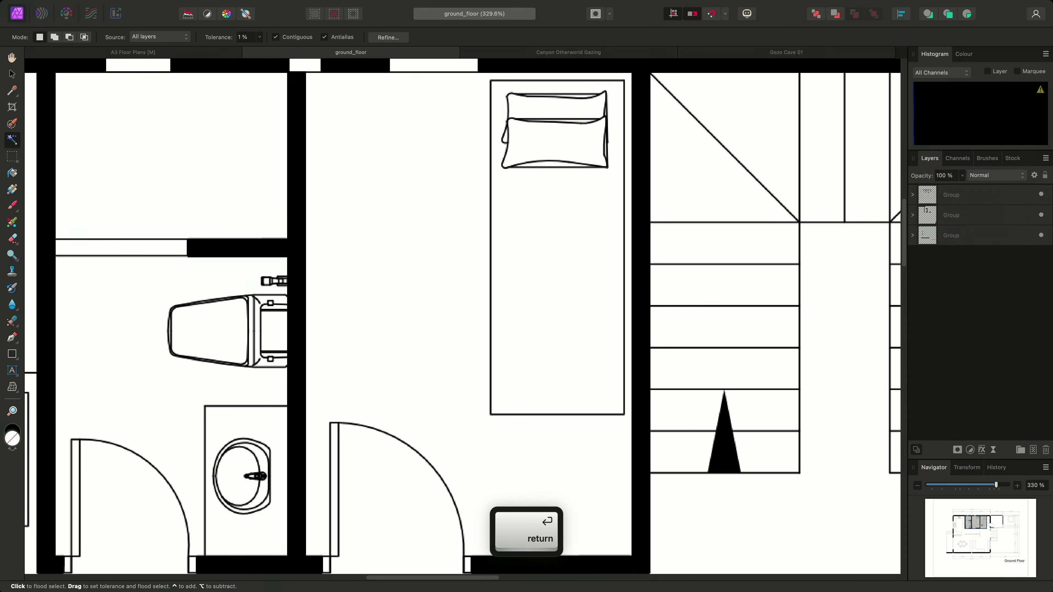
Flood-select the bedroom floor and create a new fill layer from it.
{"action": "left_click", "coordinate": [379, 154]}
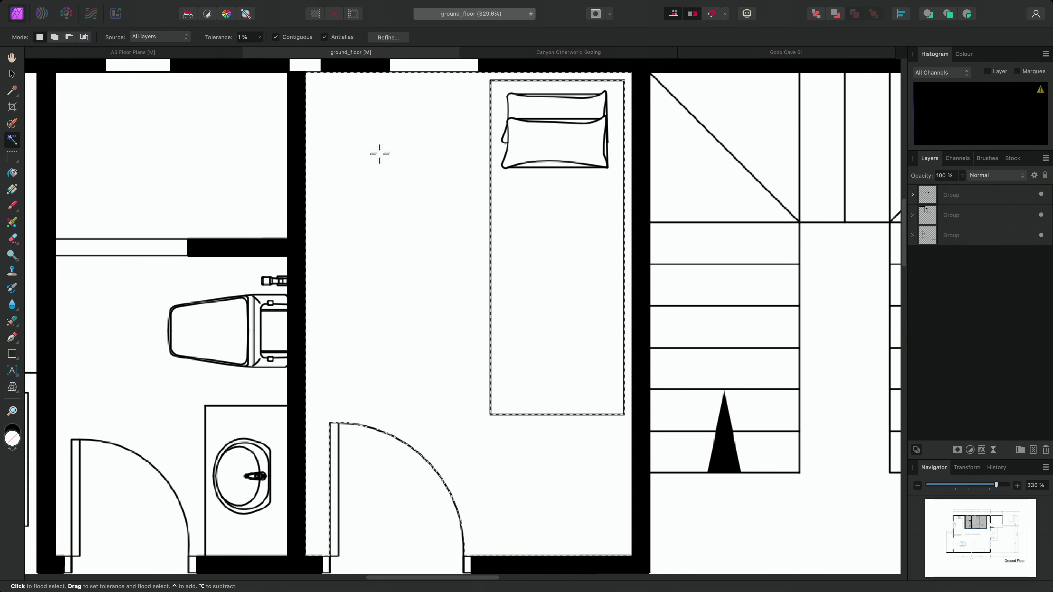
{"action": "mouse_move", "coordinate": [320, 5]}
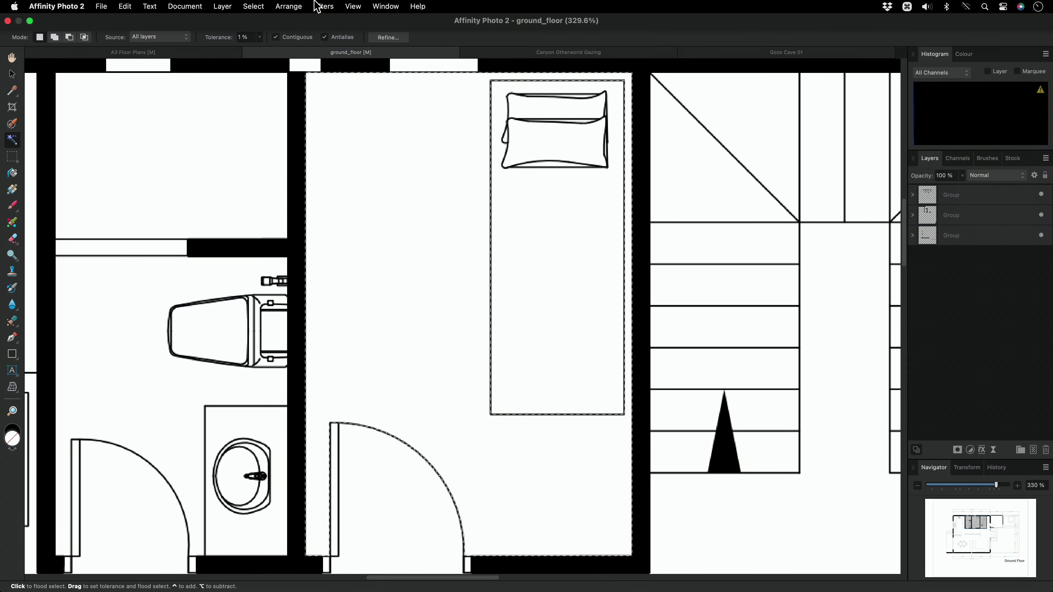
{"action": "left_click", "coordinate": [232, 7]}
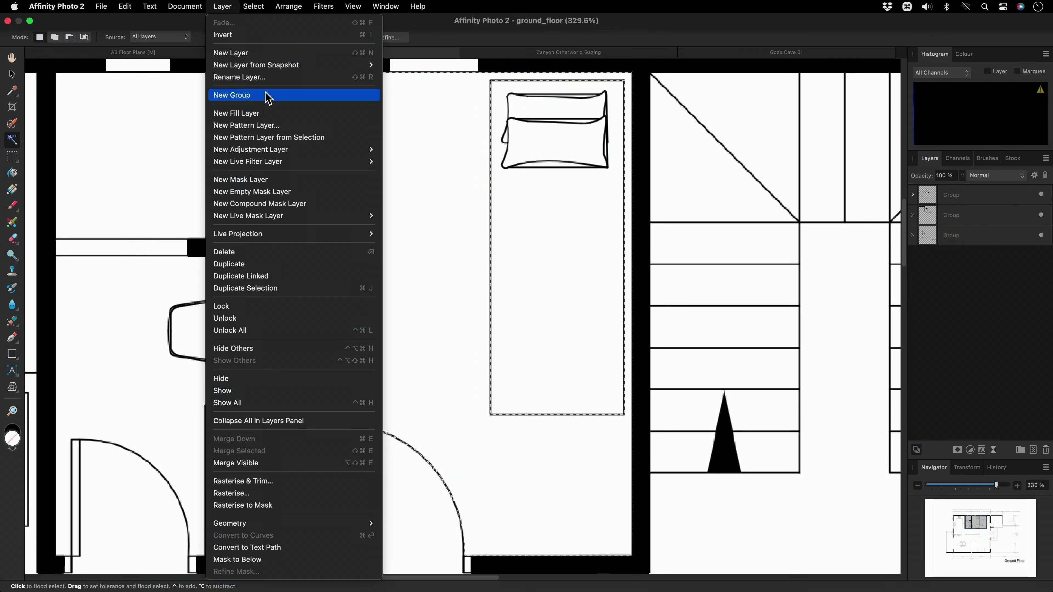
{"action": "left_click", "coordinate": [275, 115]}
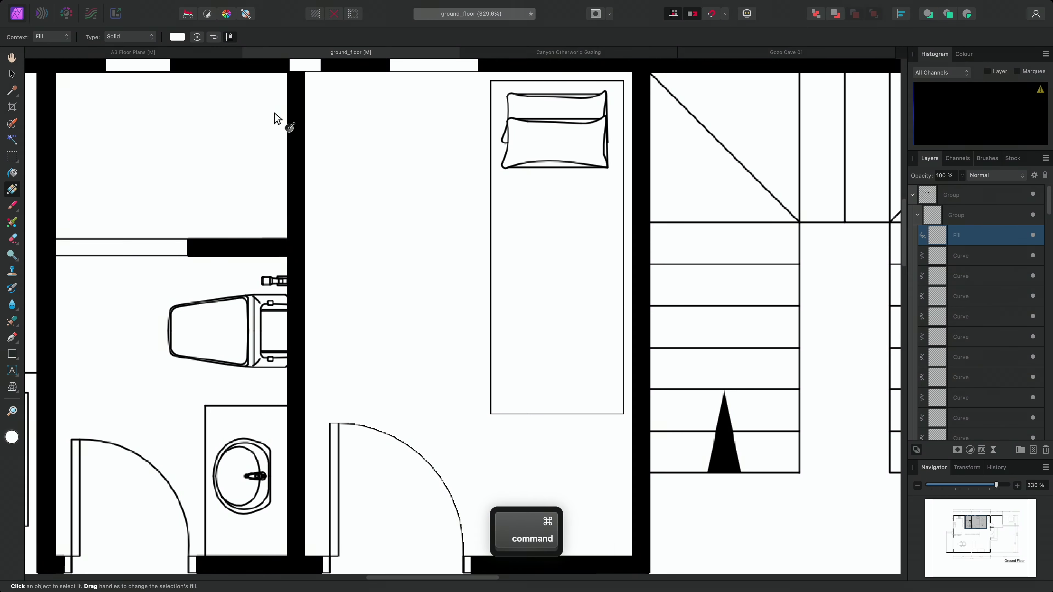
Deselect and colour the bedroom fill a muted grey-blue, hex 9188C5.
{"action": "key", "text": "super+d"}
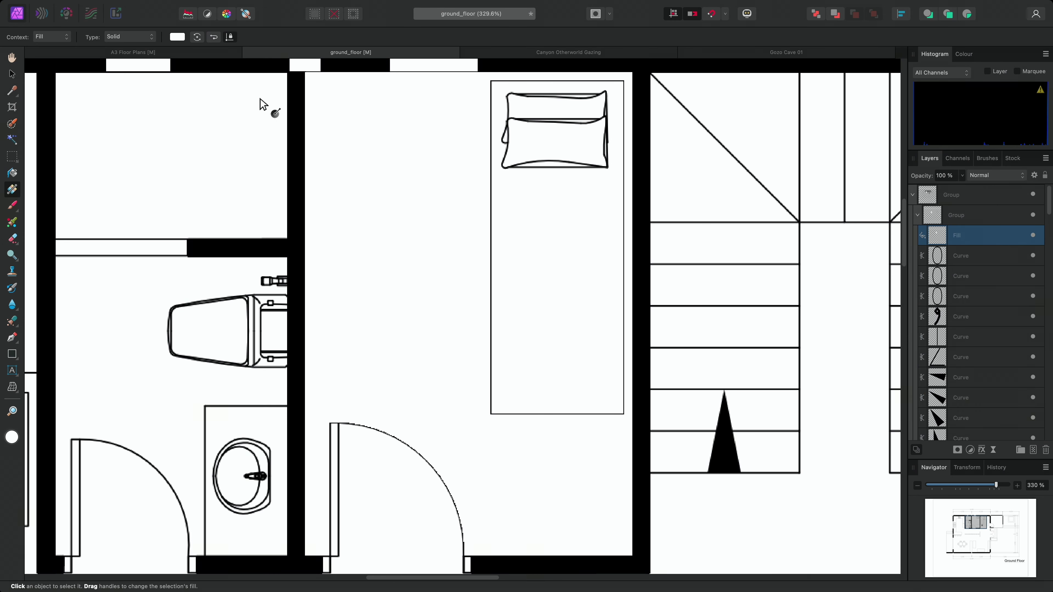
{"action": "left_click", "coordinate": [178, 37]}
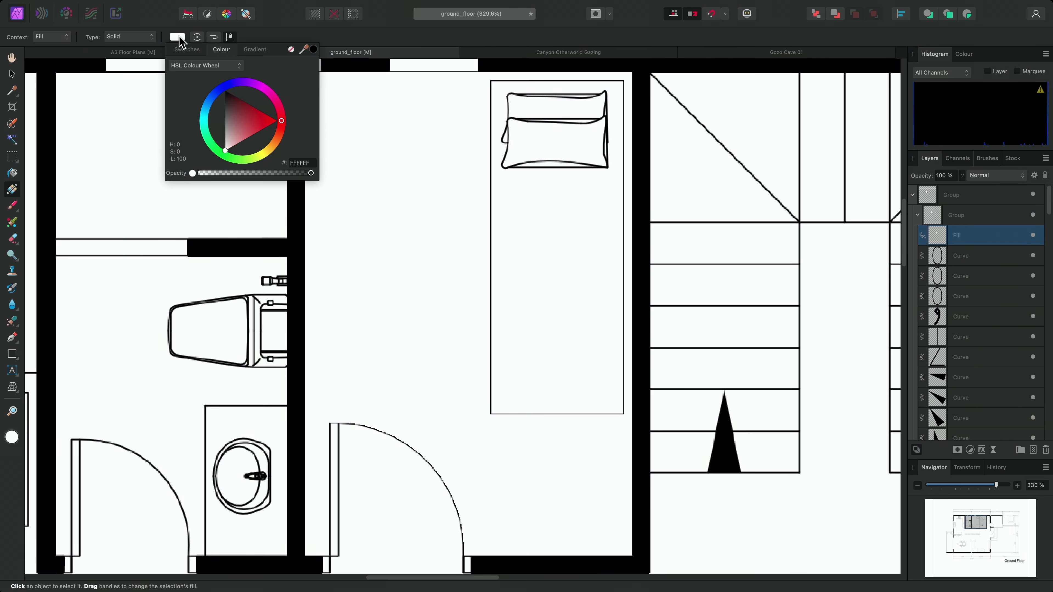
{"action": "left_click", "coordinate": [206, 117]}
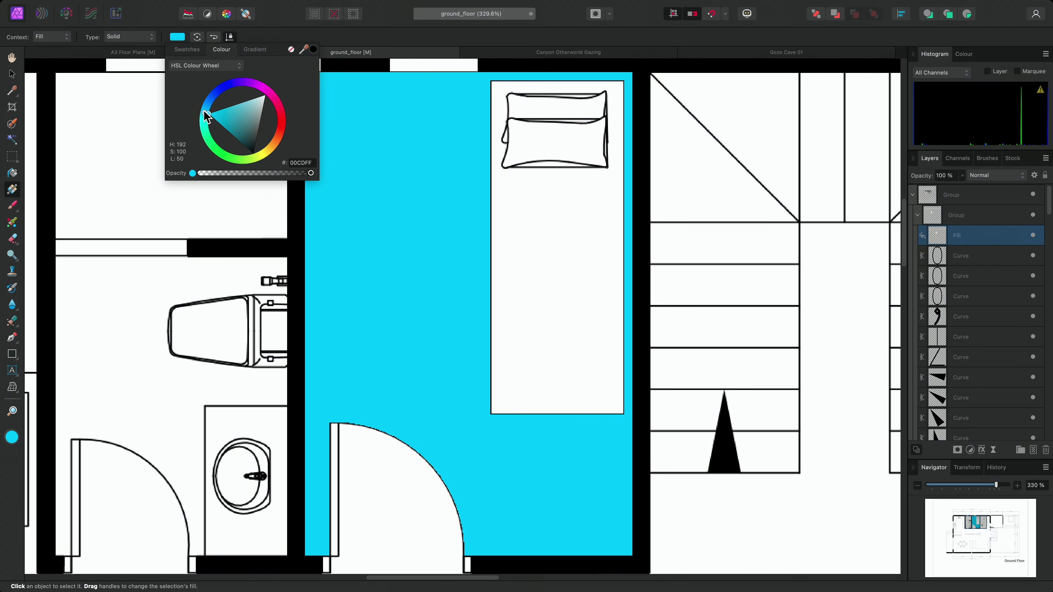
{"action": "left_click_drag", "start_coordinate": [206, 117], "coordinate": [252, 113]}
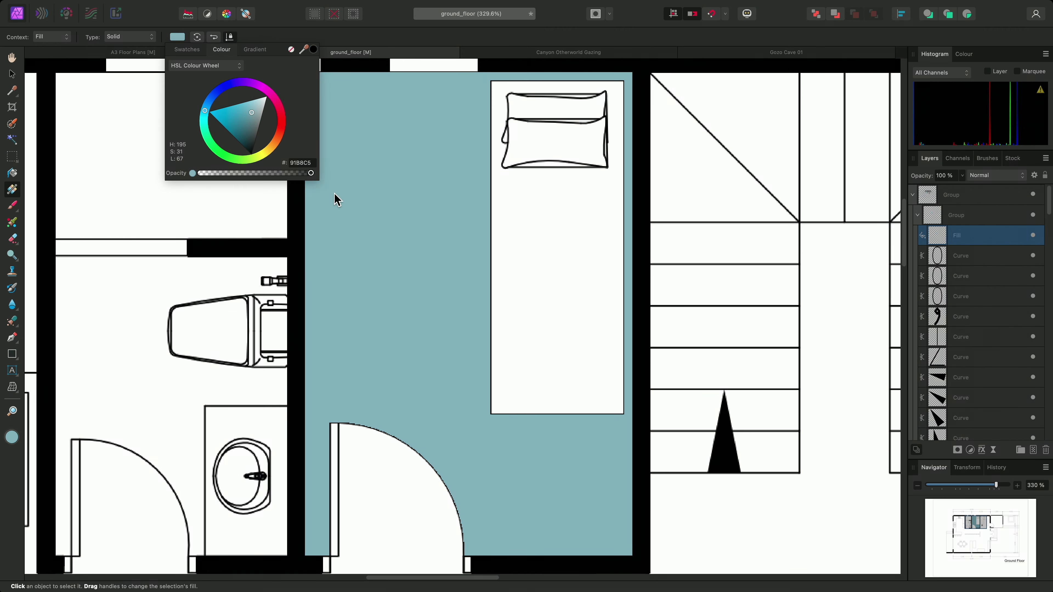
{"action": "scroll", "coordinate": [435, 287], "scroll_direction": "down", "scroll_amount": 3, "text": "alt"}
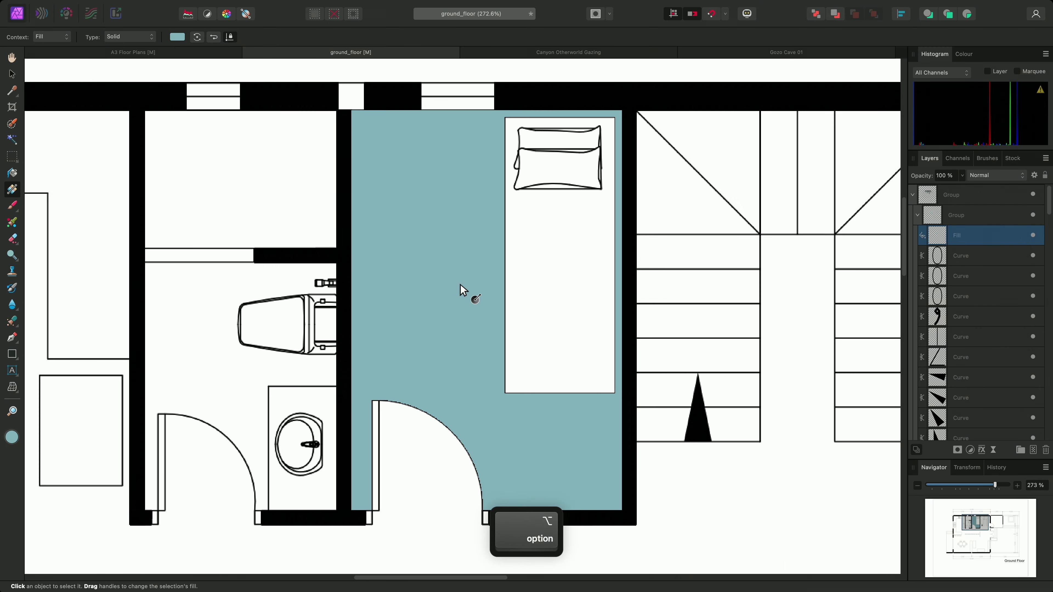
Reselect the bedroom Fill layer and adjust its colour on the wheel to a lighter blue (99BDD1).
{"action": "key", "text": "h"}
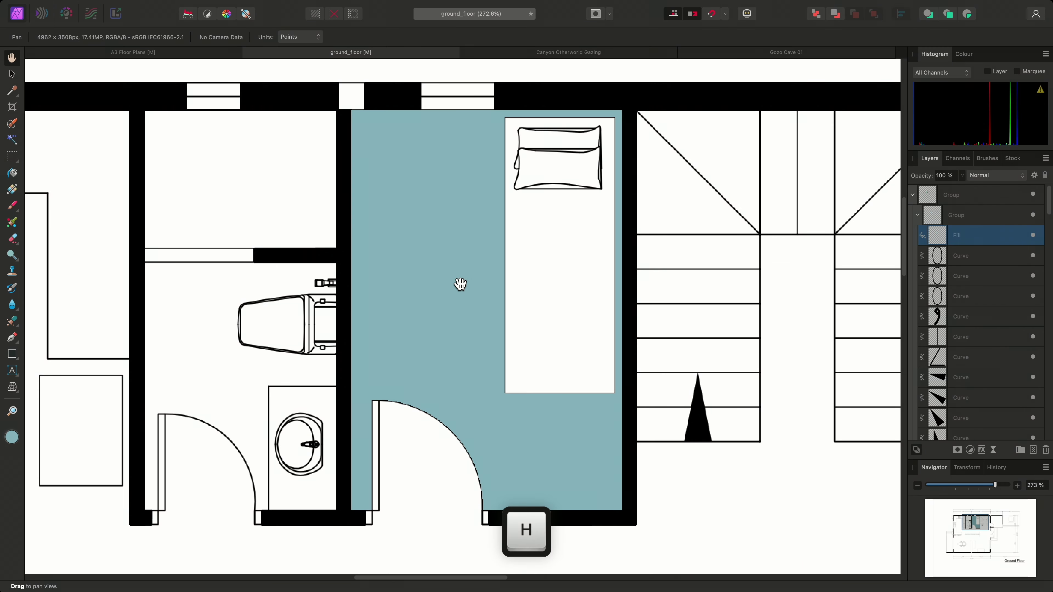
{"action": "left_click", "coordinate": [985, 298]}
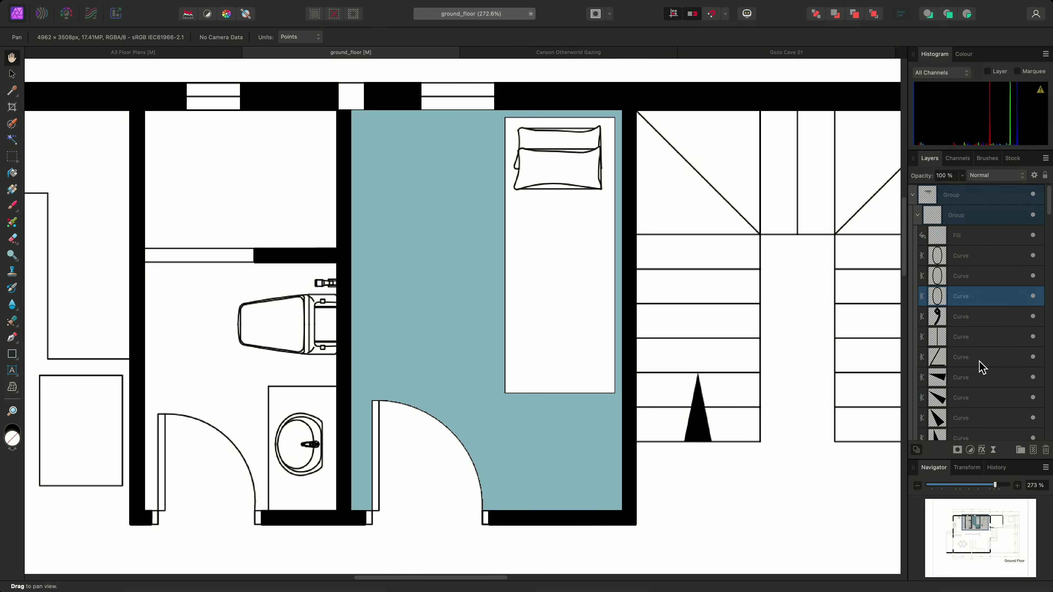
{"action": "left_click", "coordinate": [981, 360]}
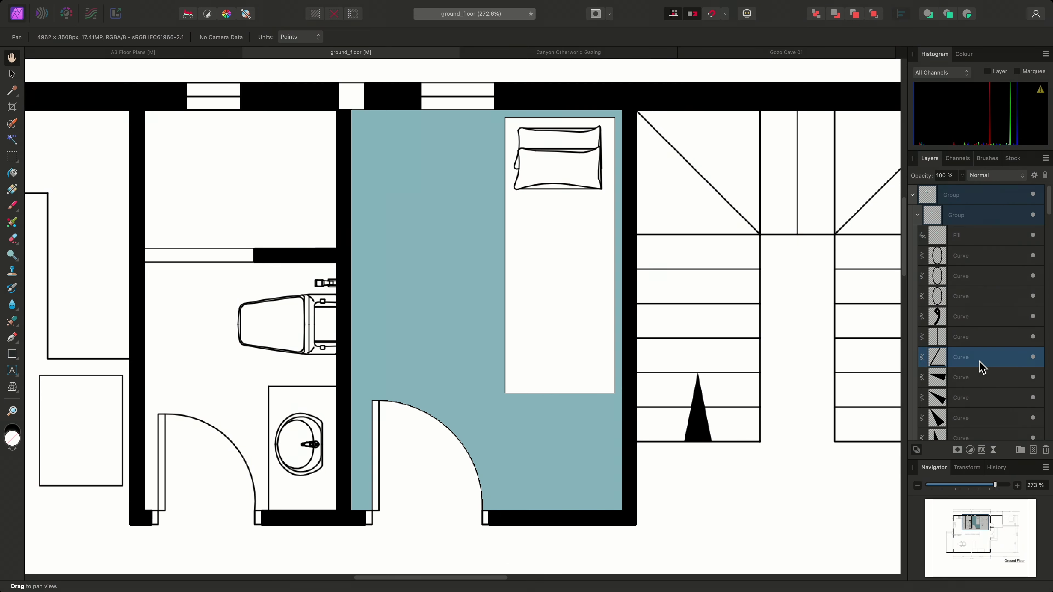
{"action": "left_click", "coordinate": [972, 239]}
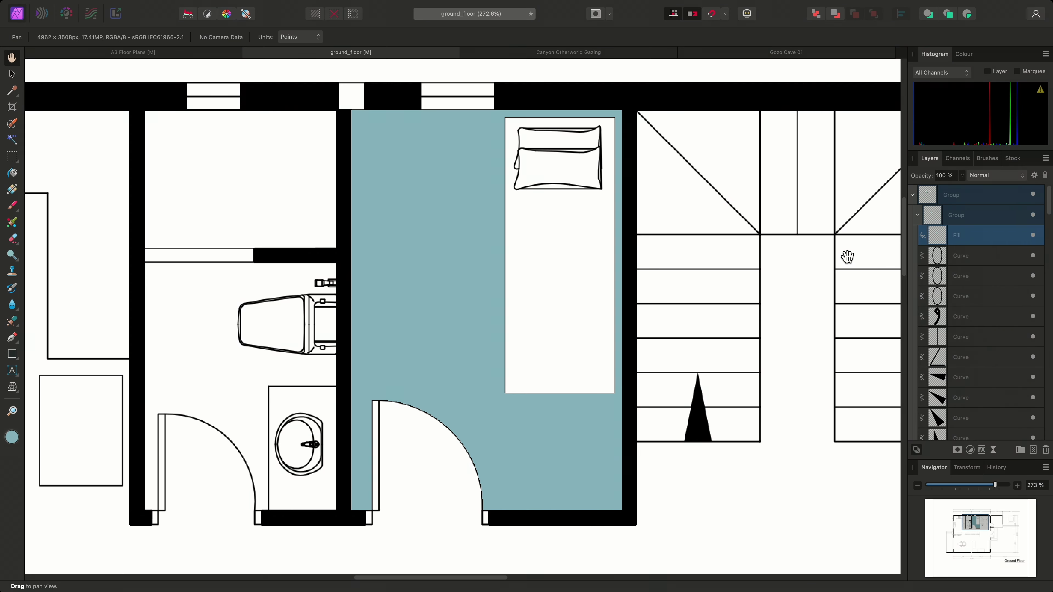
{"action": "left_click", "coordinate": [964, 54]}
{"action": "mouse_move", "coordinate": [981, 97]}
{"action": "left_mouse_down"}
{"action": "mouse_move", "coordinate": [933, 98]}
{"action": "mouse_move", "coordinate": [1019, 100]}
{"action": "mouse_move", "coordinate": [986, 97]}
{"action": "left_mouse_up"}
{"action": "left_click", "coordinate": [1045, 54]}
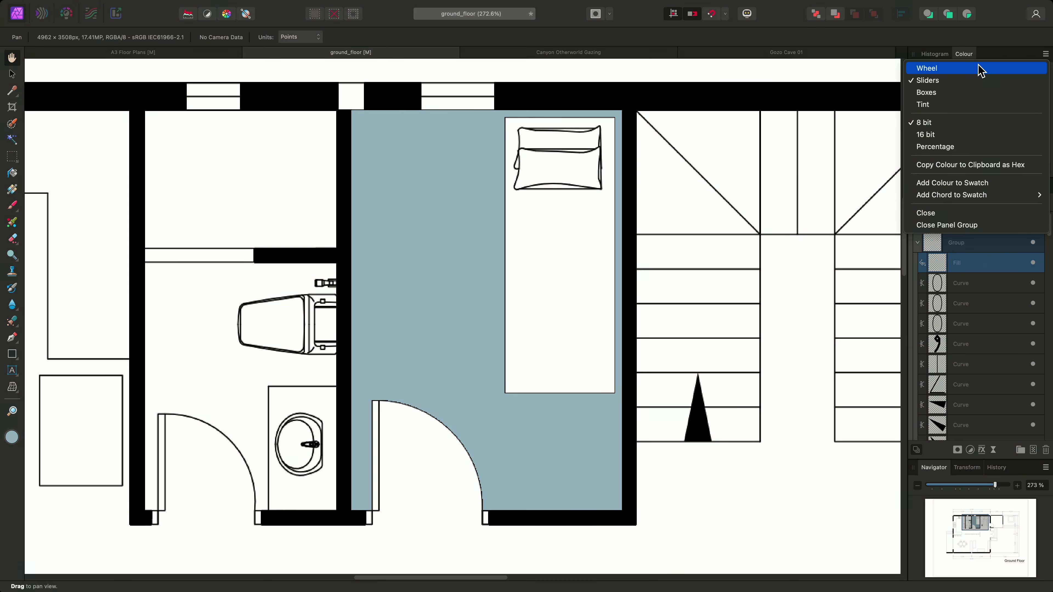
{"action": "left_click", "coordinate": [981, 69]}
{"action": "mouse_move", "coordinate": [993, 108]}
{"action": "left_mouse_down"}
{"action": "mouse_move", "coordinate": [968, 125]}
{"action": "mouse_move", "coordinate": [989, 124]}
{"action": "mouse_move", "coordinate": [973, 107]}
{"action": "mouse_move", "coordinate": [990, 107]}
{"action": "left_mouse_up"}
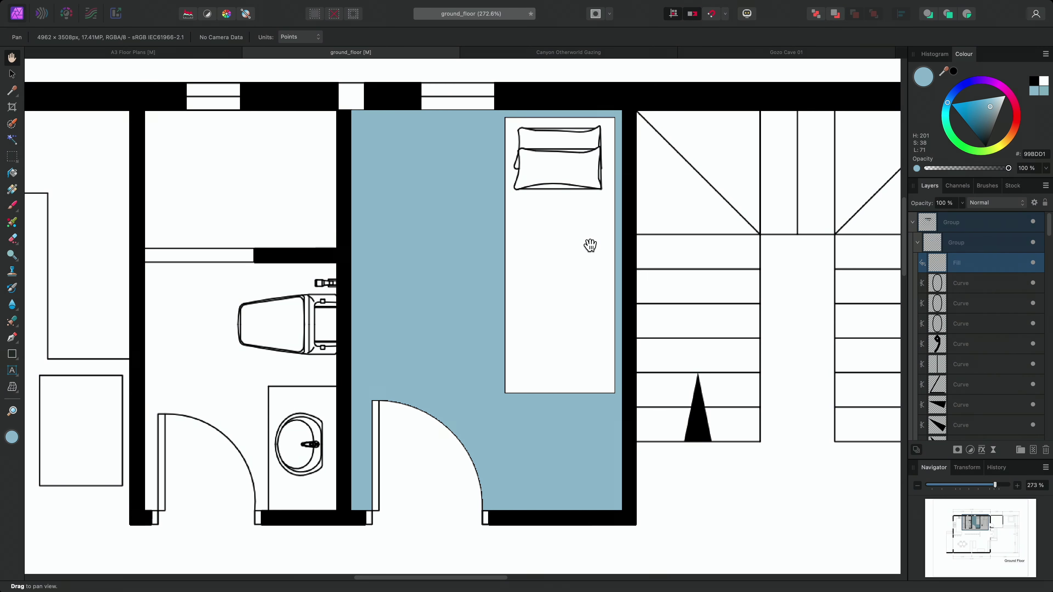
Check the fill colour swatch, then confirm the Fill tool's type is Solid.
{"action": "key", "text": "v"}
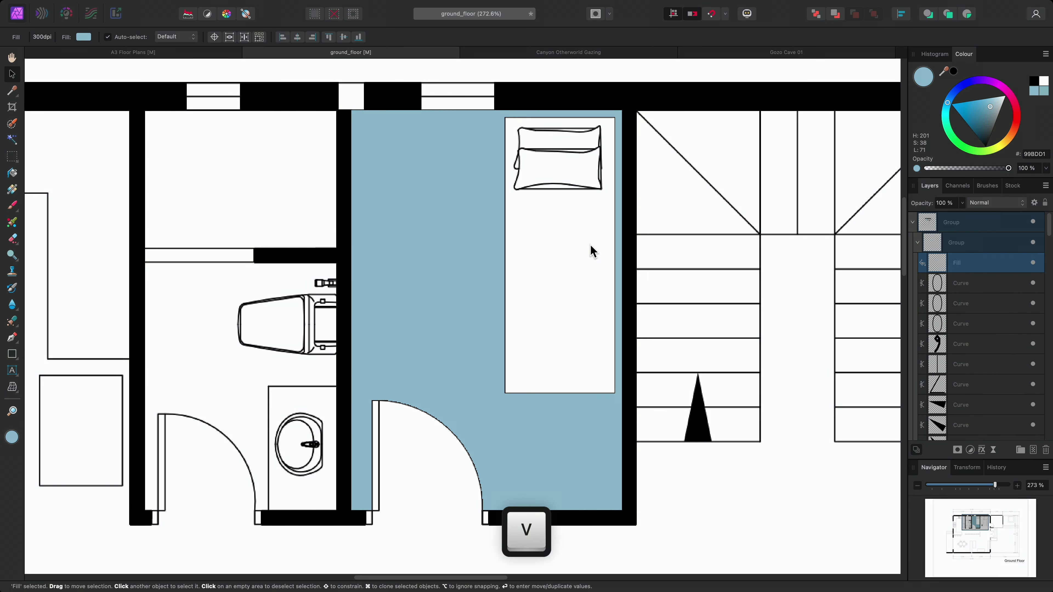
{"action": "left_click", "coordinate": [84, 37]}
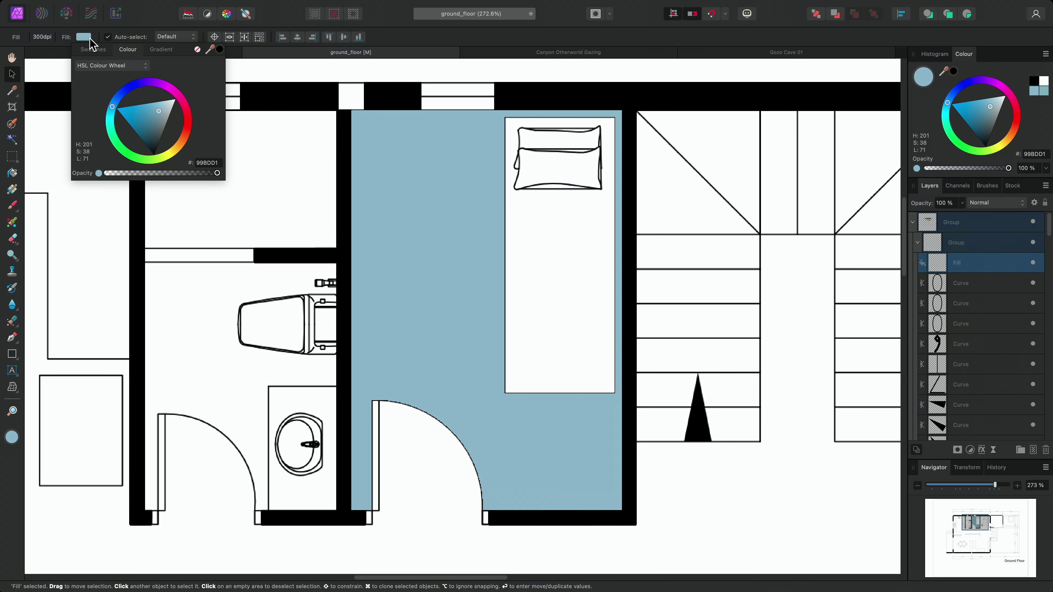
{"action": "key", "text": "Escape"}
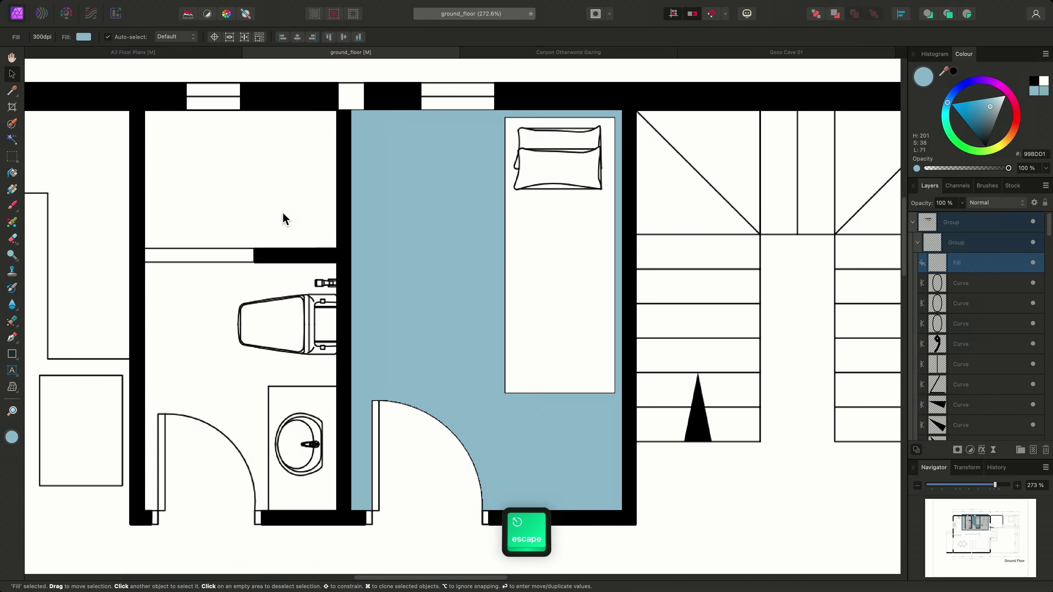
{"action": "key", "text": "g"}
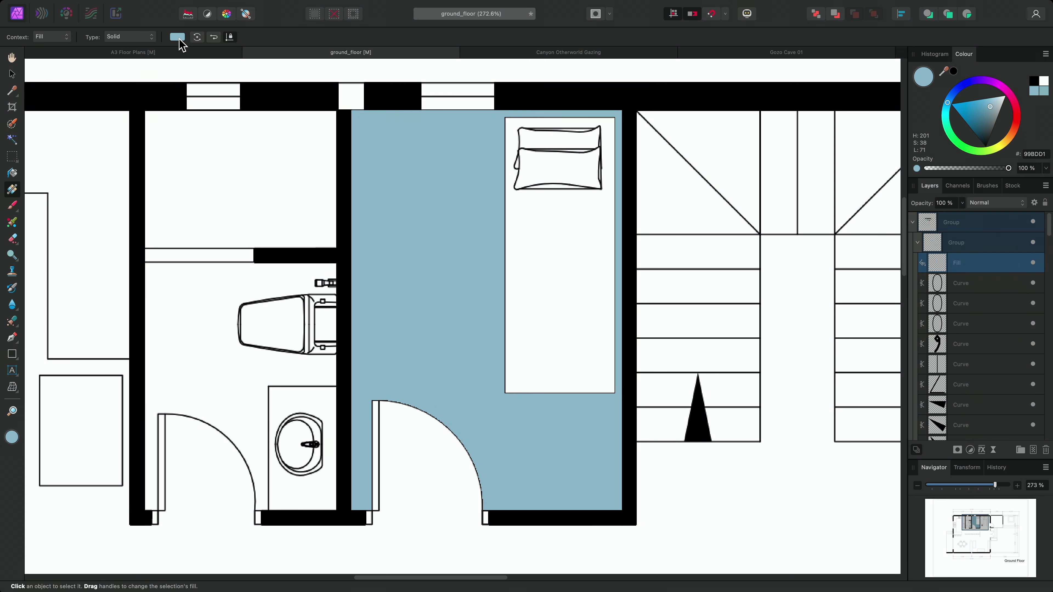
{"action": "left_click", "coordinate": [142, 38]}
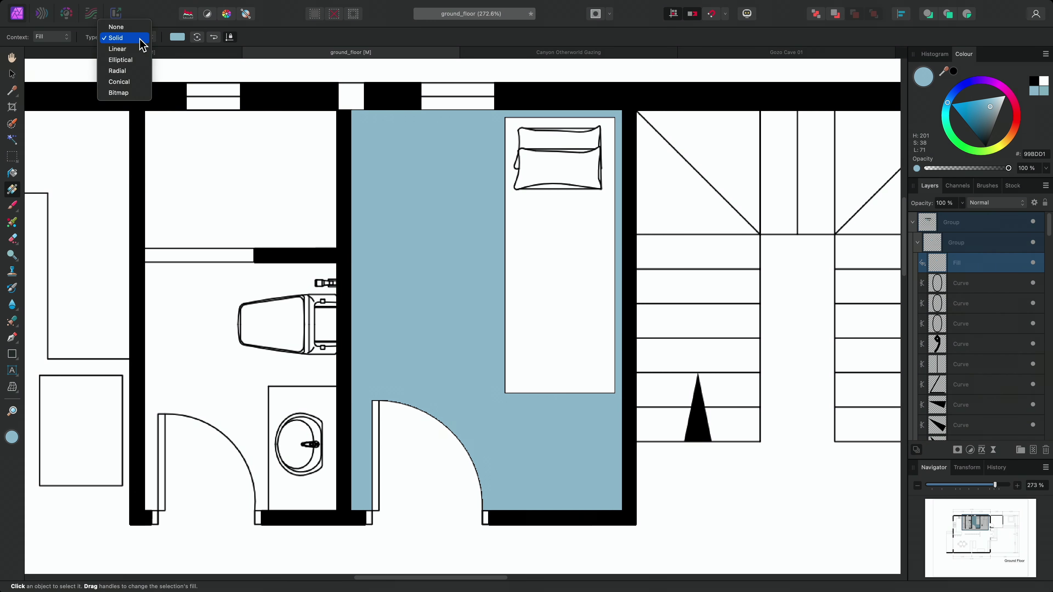
{"action": "left_click", "coordinate": [160, 40]}
Select a rectangle around the bedroom door and bring up Edit > Fill.
{"action": "scroll", "coordinate": [468, 336], "scroll_direction": "down", "scroll_amount": 2}
{"action": "scroll", "coordinate": [468, 337], "scroll_direction": "up", "scroll_amount": 10}
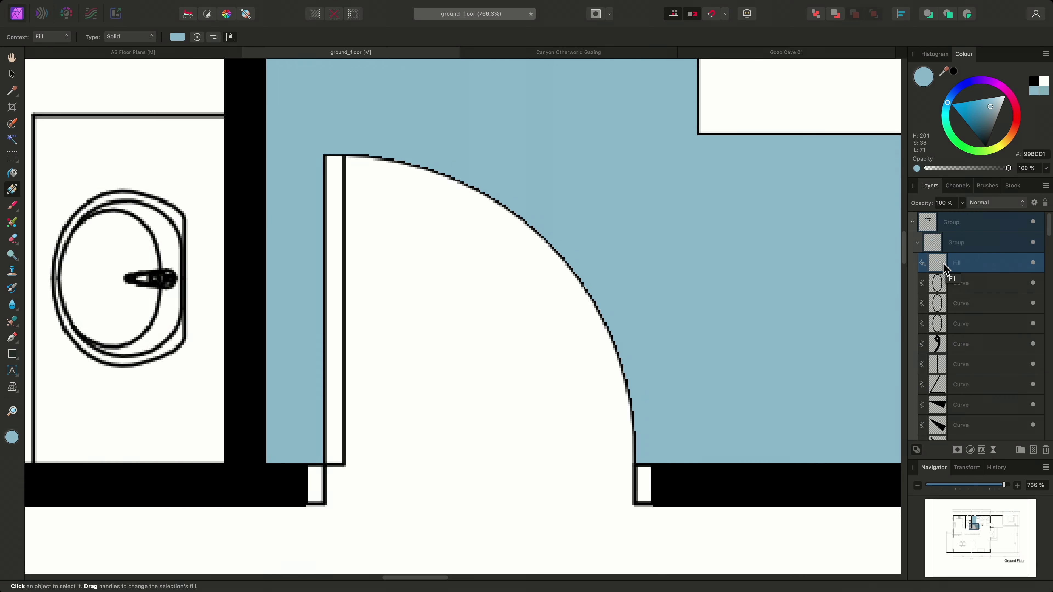
{"action": "left_click", "coordinate": [12, 158]}
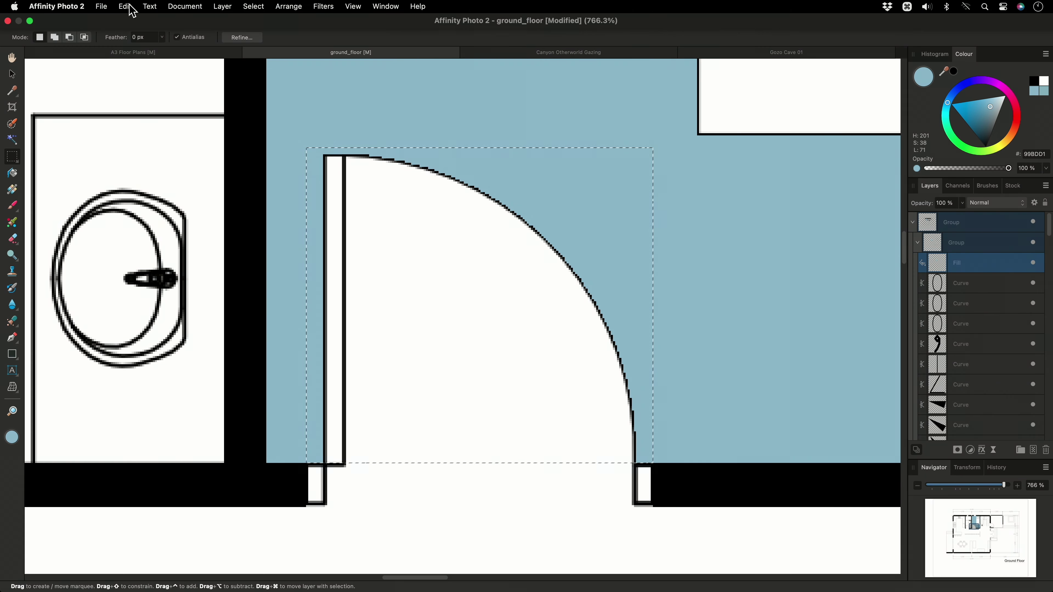
{"action": "left_click", "coordinate": [125, 7]}
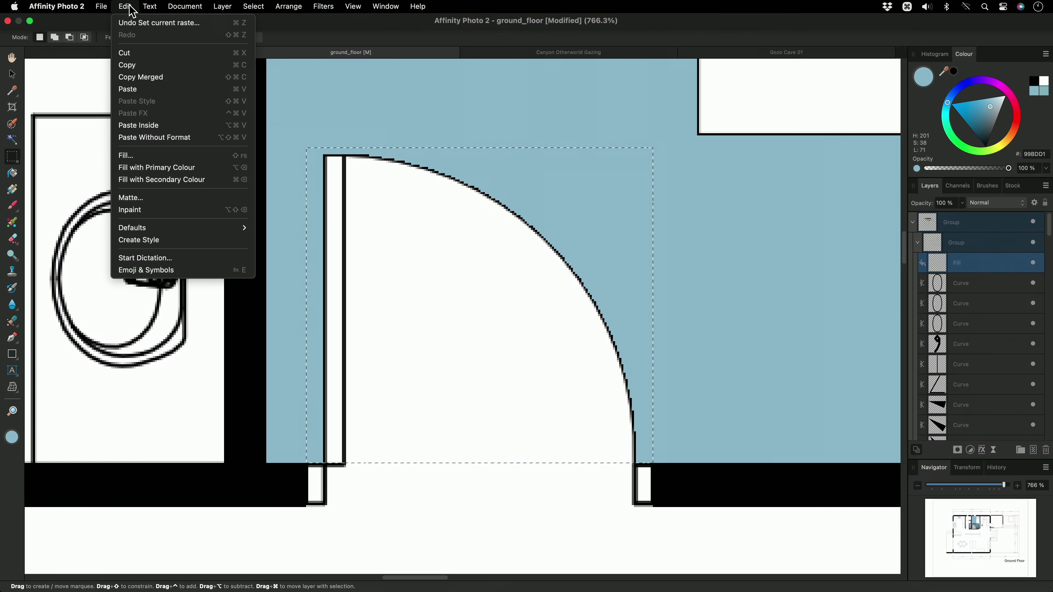
{"action": "left_click", "coordinate": [171, 164]}
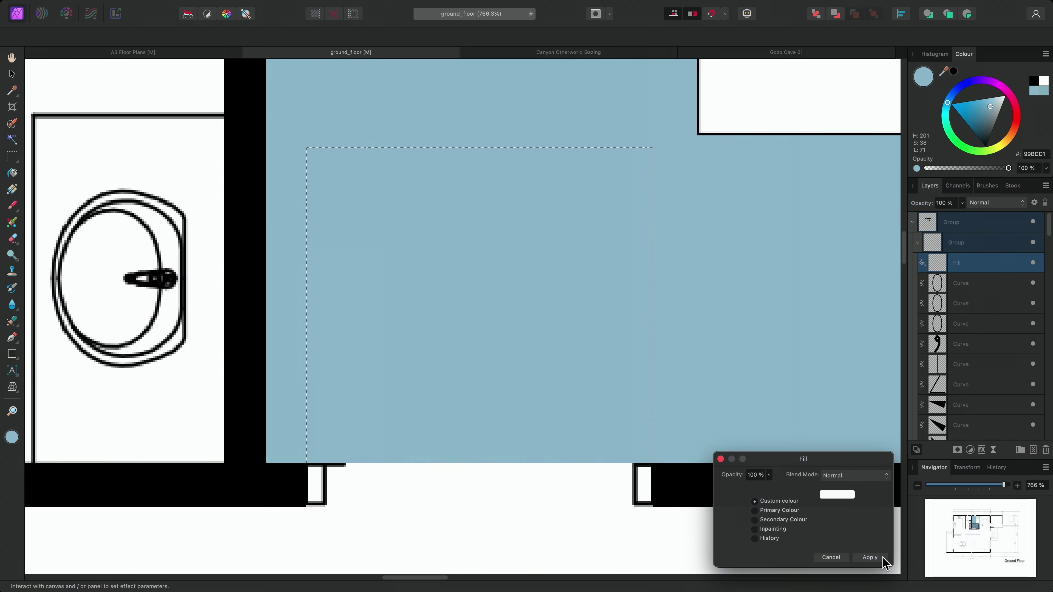
Apply the pale-blue fill to the door rectangle and deselect it.
{"action": "left_click", "coordinate": [870, 558]}
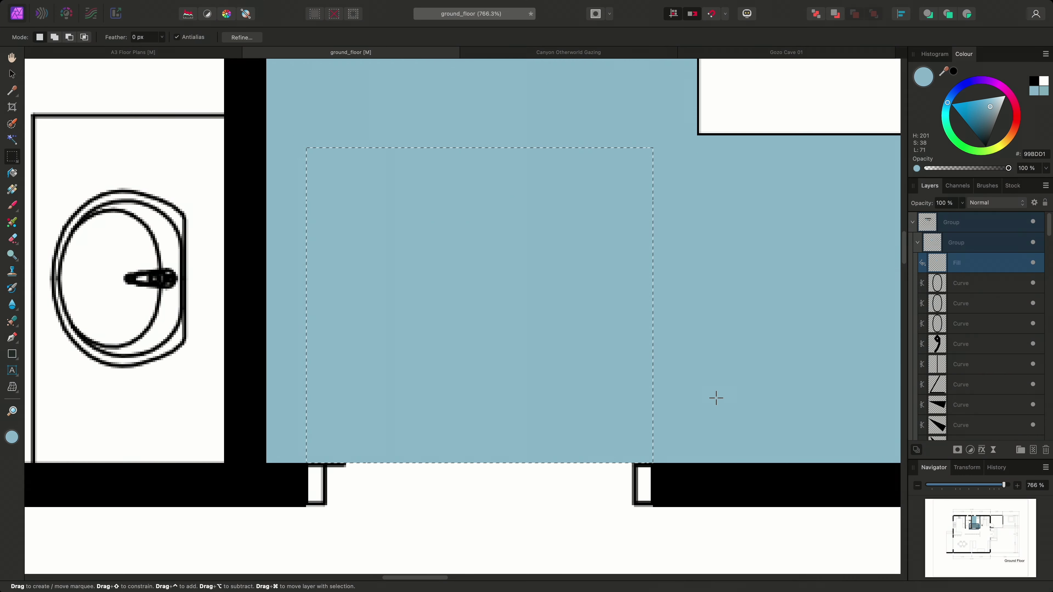
{"action": "key", "text": "super"}
{"action": "key", "text": "super+d"}
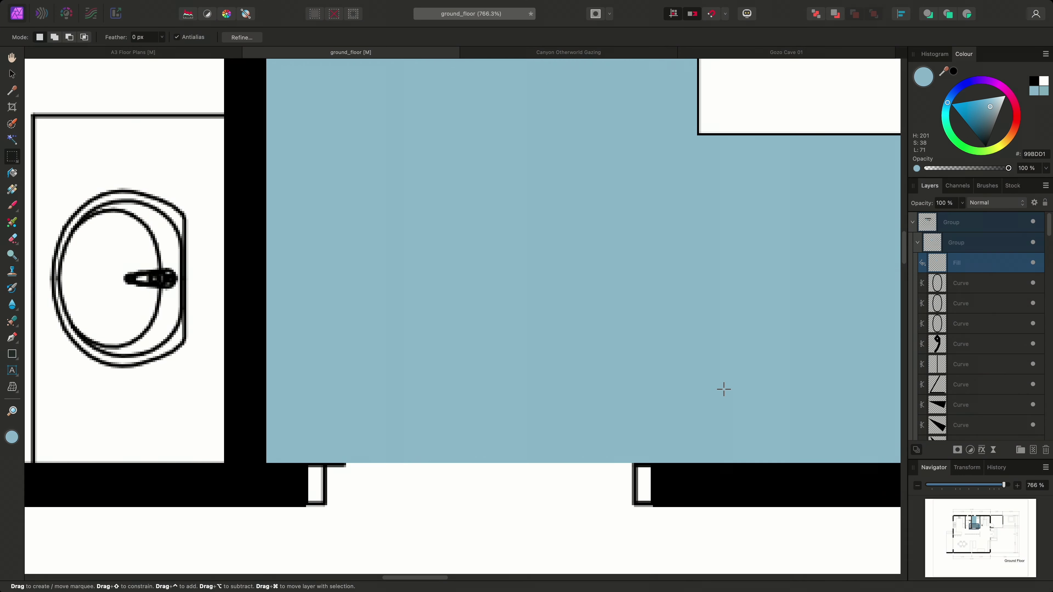
Try lower and higher Fill layer opacity, then bring up the blend mode list.
{"action": "left_click", "coordinate": [962, 202]}
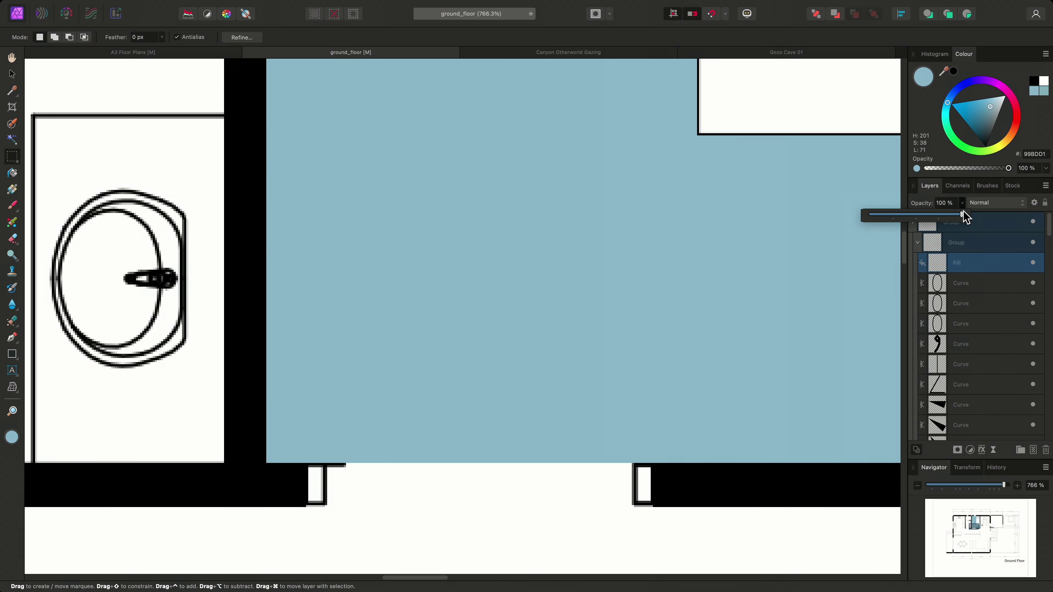
{"action": "left_click_drag", "start_coordinate": [964, 214], "coordinate": [917, 217]}
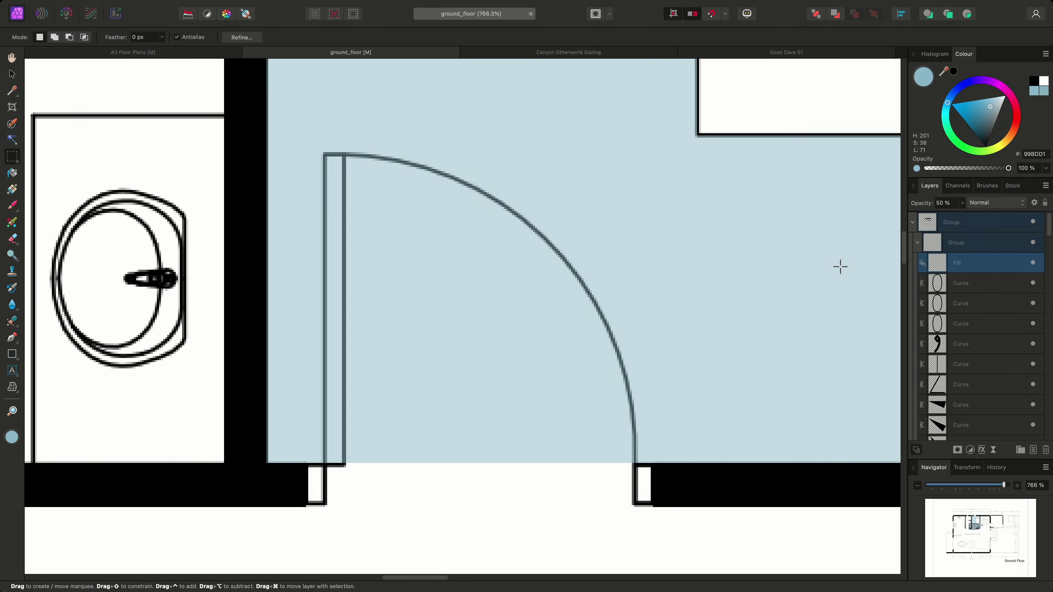
{"action": "left_click", "coordinate": [962, 203]}
{"action": "left_click_drag", "start_coordinate": [962, 212], "coordinate": [1013, 223]}
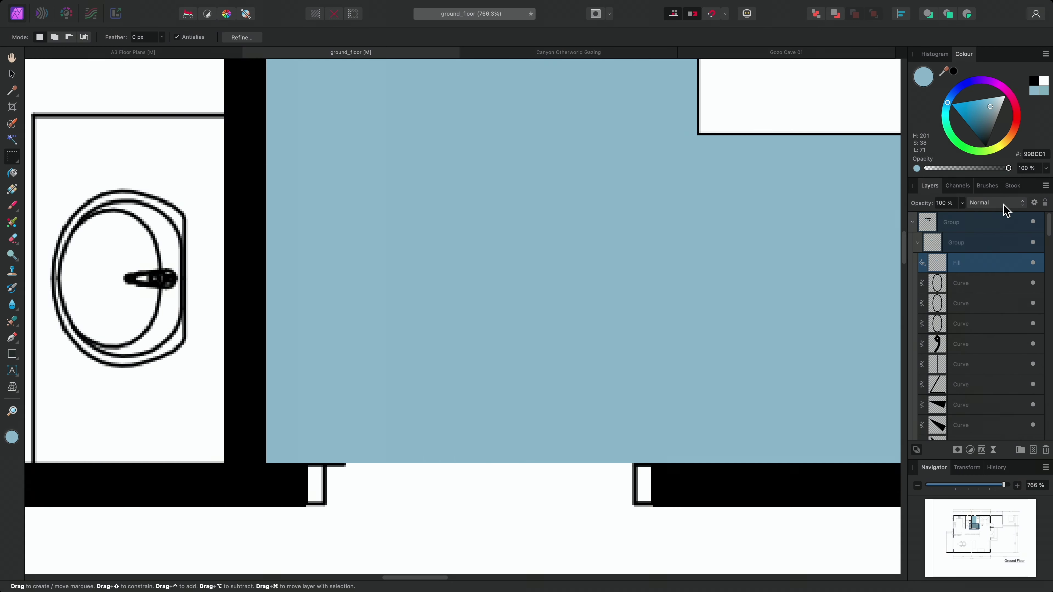
{"action": "left_click", "coordinate": [1006, 203]}
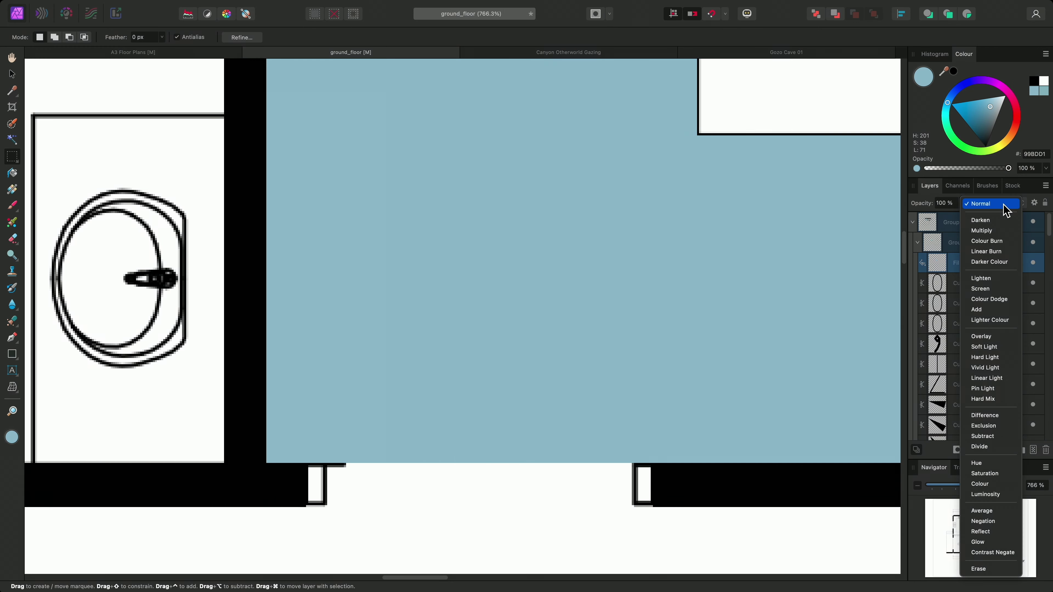
{"action": "left_click", "coordinate": [1005, 232]}
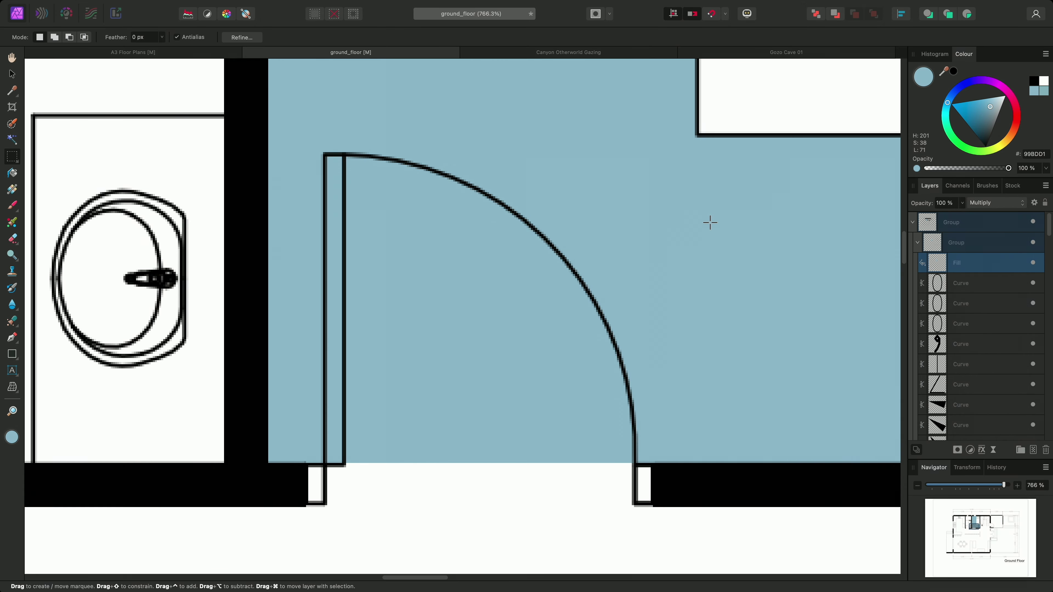
{"action": "scroll", "coordinate": [705, 224], "scroll_direction": "down", "scroll_amount": 10}
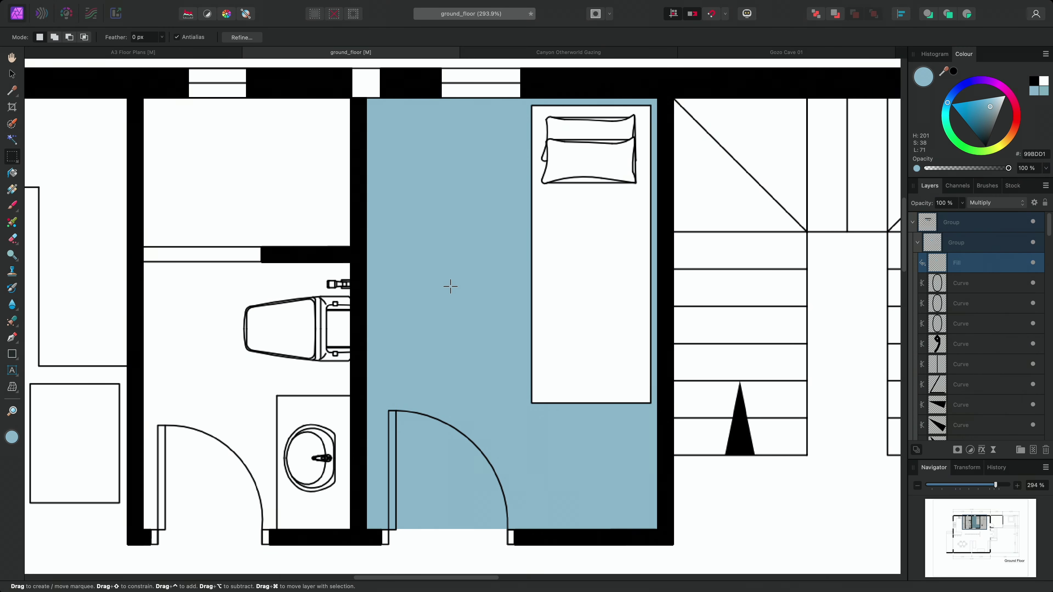
{"action": "key", "text": "g"}
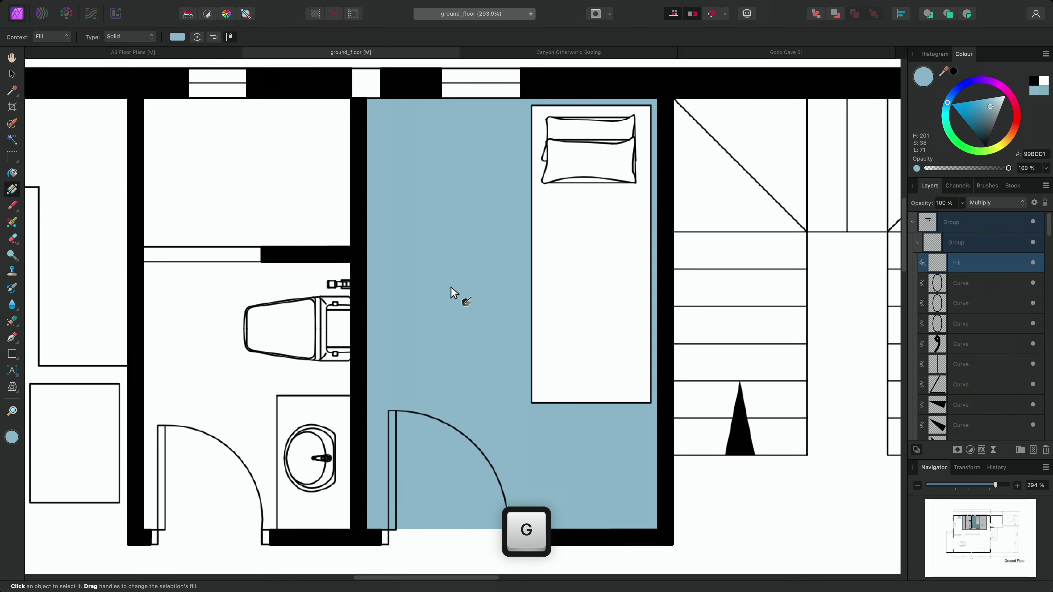
{"action": "left_click", "coordinate": [149, 37]}
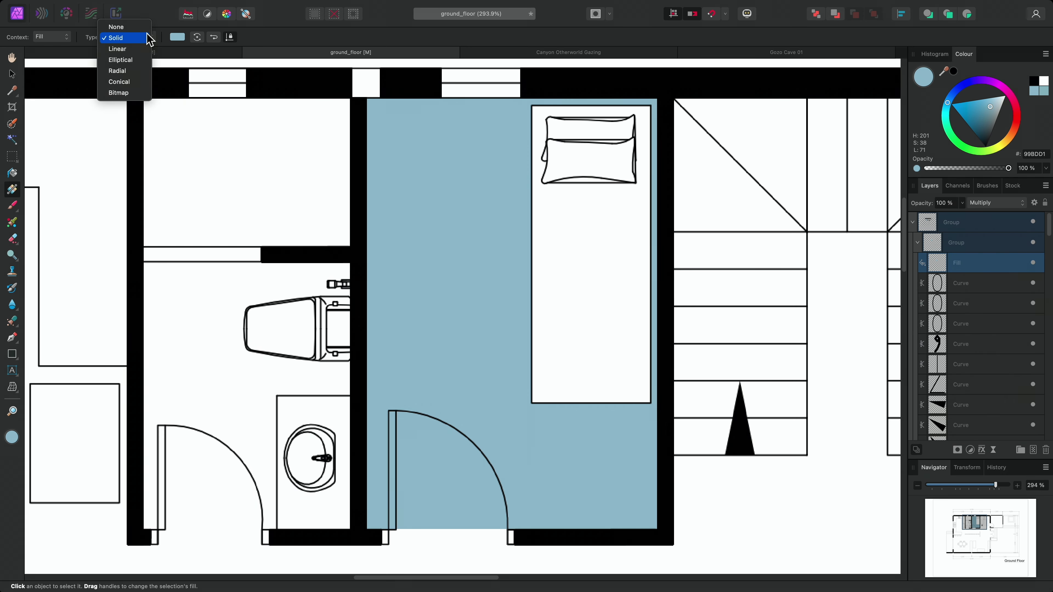
{"action": "left_click", "coordinate": [136, 71]}
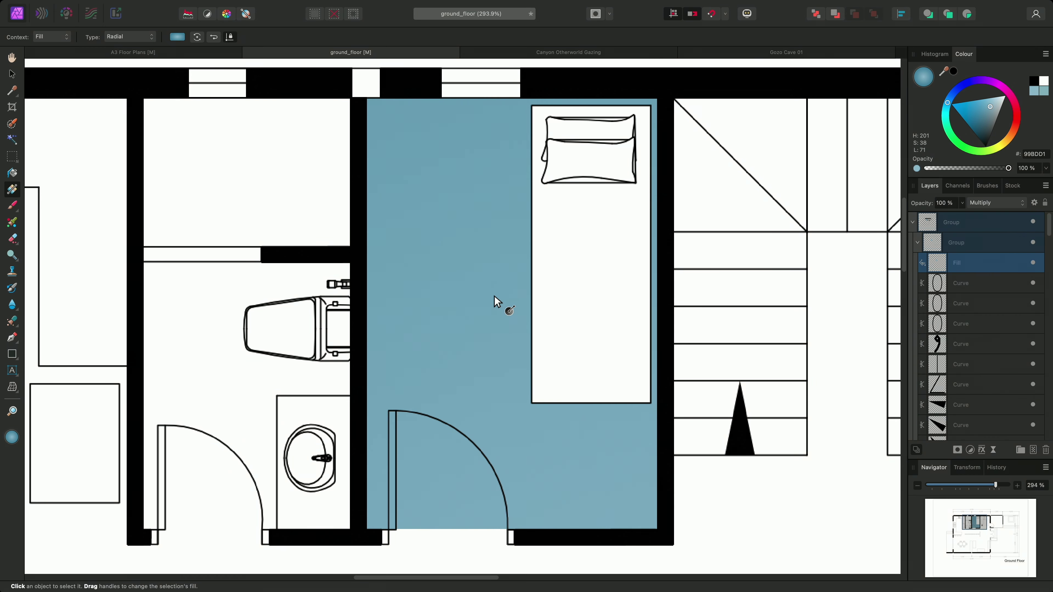
{"action": "left_click_drag", "start_coordinate": [496, 295], "coordinate": [660, 500]}
{"action": "mouse_move", "coordinate": [577, 395]}
{"action": "left_mouse_down"}
{"action": "mouse_move", "coordinate": [628, 443]}
{"action": "mouse_move", "coordinate": [537, 346]}
{"action": "mouse_move", "coordinate": [583, 407]}
{"action": "left_mouse_up"}
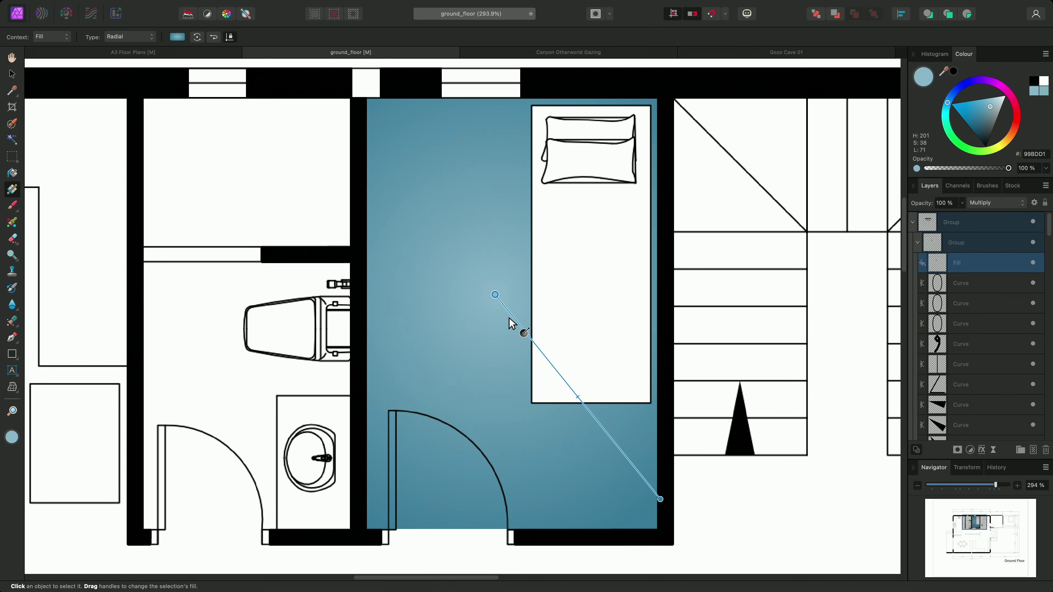
{"action": "mouse_move", "coordinate": [494, 294]}
{"action": "left_mouse_down"}
{"action": "mouse_move", "coordinate": [516, 287]}
{"action": "mouse_move", "coordinate": [531, 188]}
{"action": "mouse_move", "coordinate": [463, 164]}
{"action": "mouse_move", "coordinate": [419, 240]}
{"action": "mouse_move", "coordinate": [446, 372]}
{"action": "mouse_move", "coordinate": [535, 382]}
{"action": "mouse_move", "coordinate": [501, 313]}
{"action": "left_mouse_up"}
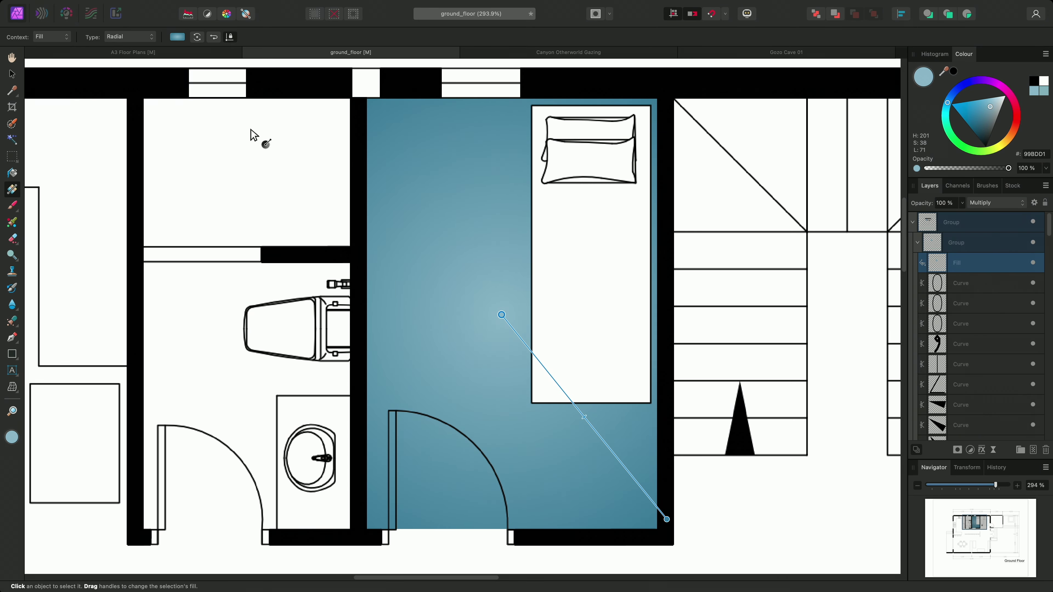
{"action": "left_click", "coordinate": [145, 38]}
{"action": "scroll", "coordinate": [146, 41], "scroll_direction": "up", "scroll_amount": 2}
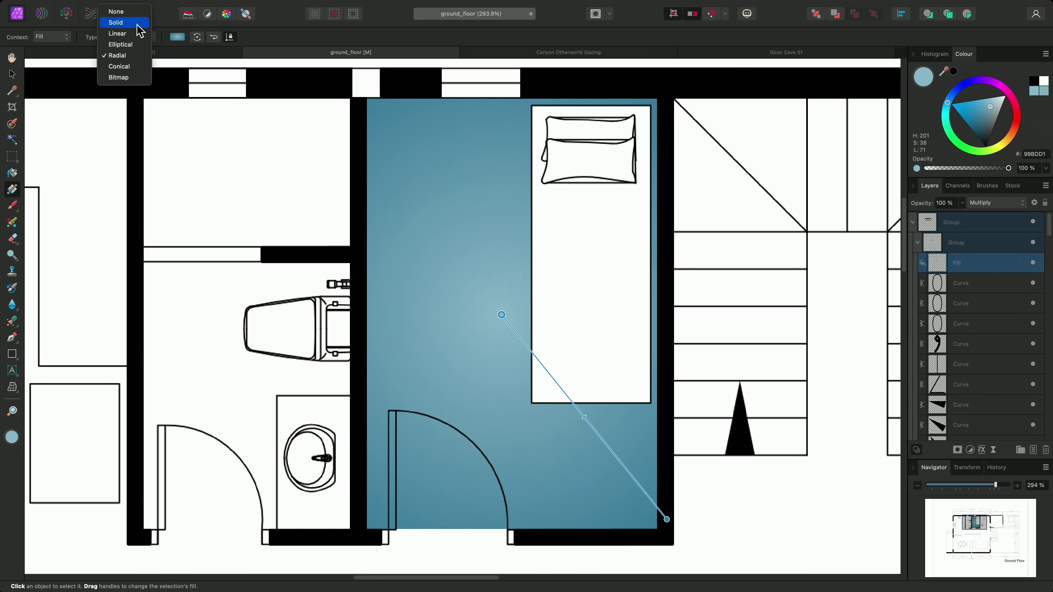
{"action": "left_click", "coordinate": [138, 25]}
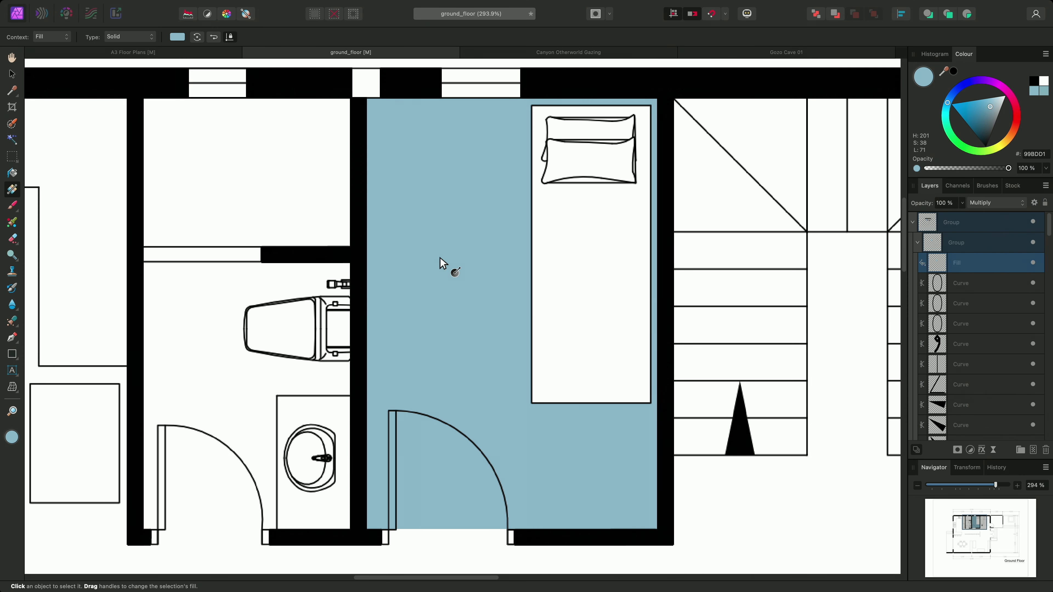
Switch to Canyon Otherworld Gazing and show the Background Canyons, Celestial and Planet Background layers.
{"action": "left_click", "coordinate": [621, 55]}
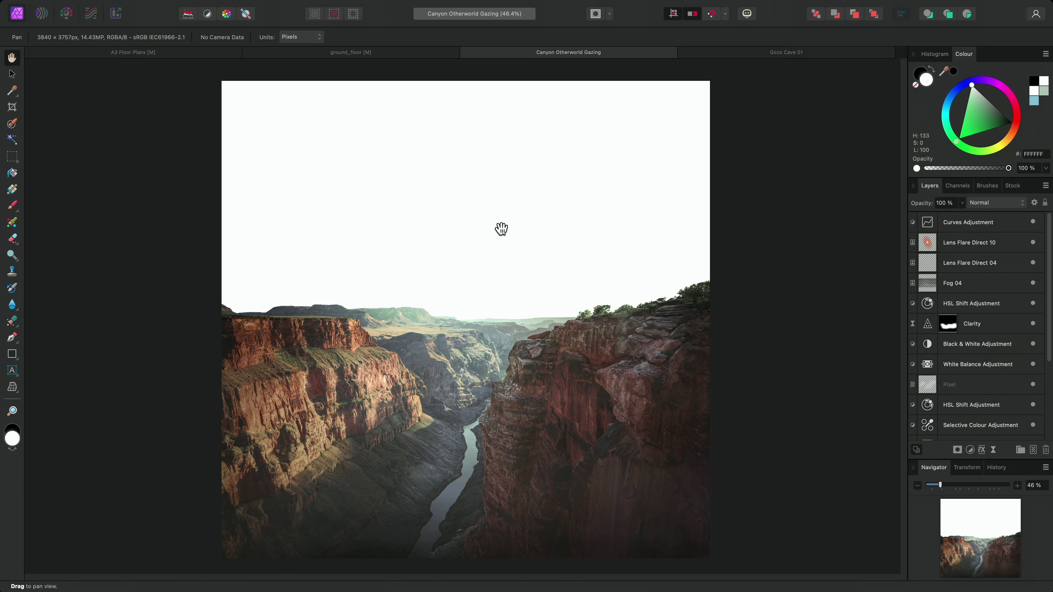
{"action": "left_click_drag", "start_coordinate": [1049, 316], "coordinate": [1051, 390]}
{"action": "left_click", "coordinate": [1005, 374]}
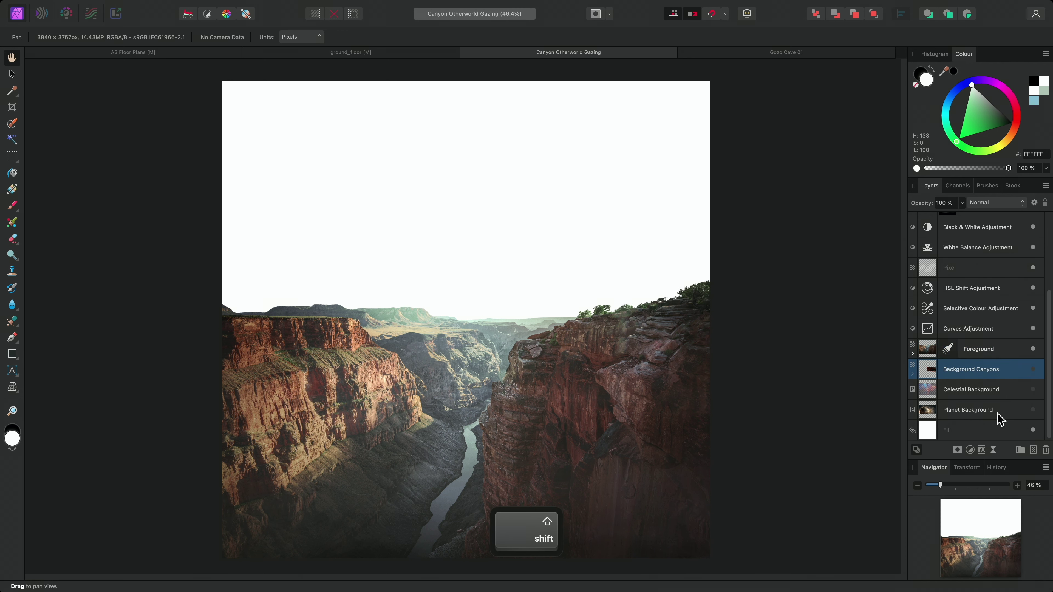
{"action": "left_click", "coordinate": [1001, 416], "text": "shift"}
{"action": "left_click", "coordinate": [1034, 369]}
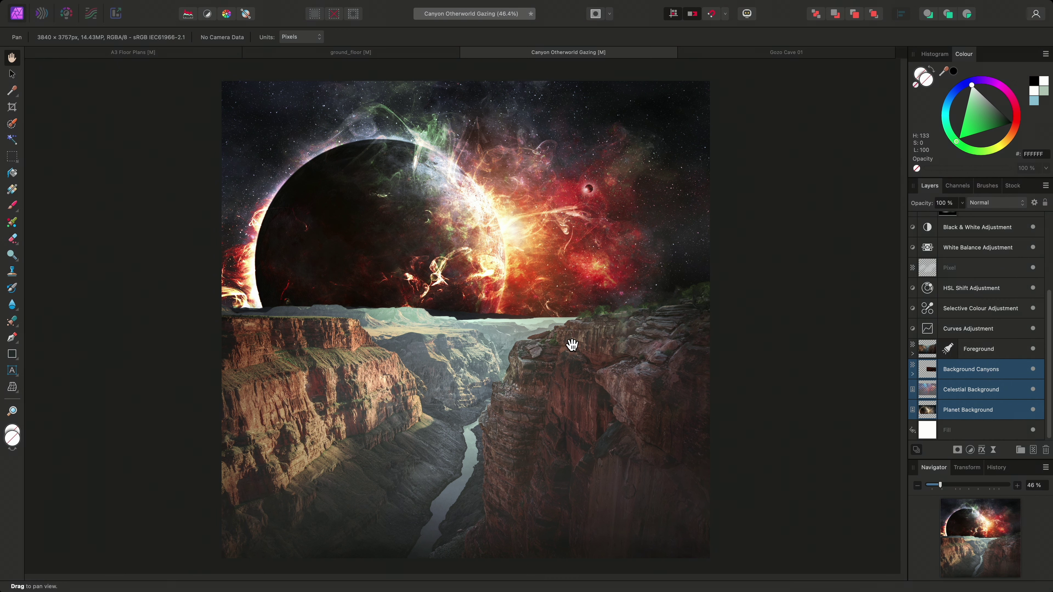
{"action": "left_click", "coordinate": [965, 373]}
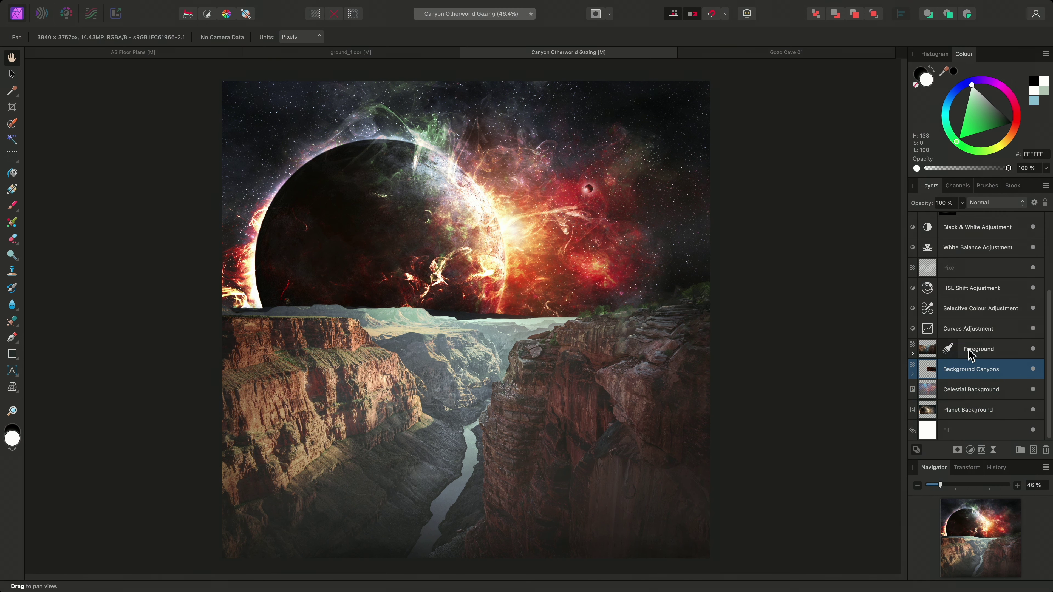
Give the Fill layer a vertical linear gradient from the horizon up to the sky's top.
{"action": "mouse_move", "coordinate": [411, 5]}
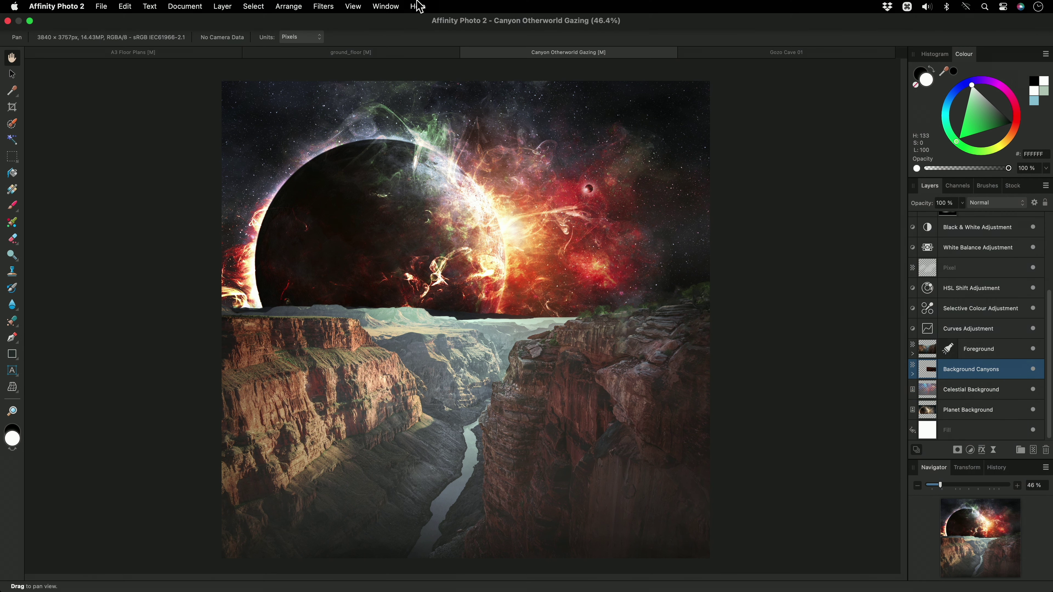
{"action": "left_click", "coordinate": [228, 6]}
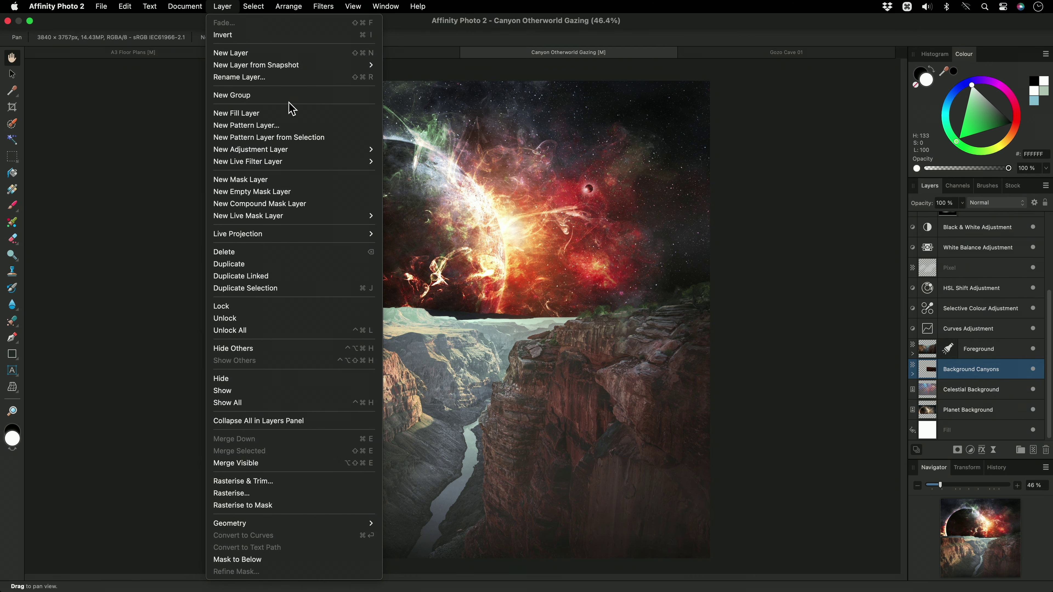
{"action": "key", "text": "Escape"}
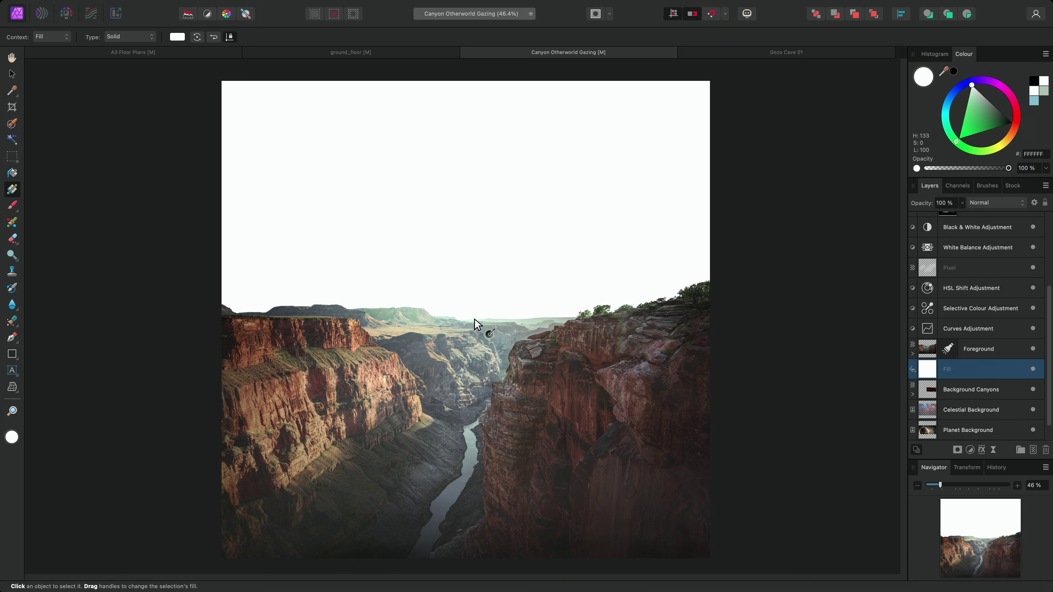
{"action": "left_click_drag", "start_coordinate": [477, 320], "coordinate": [474, 82]}
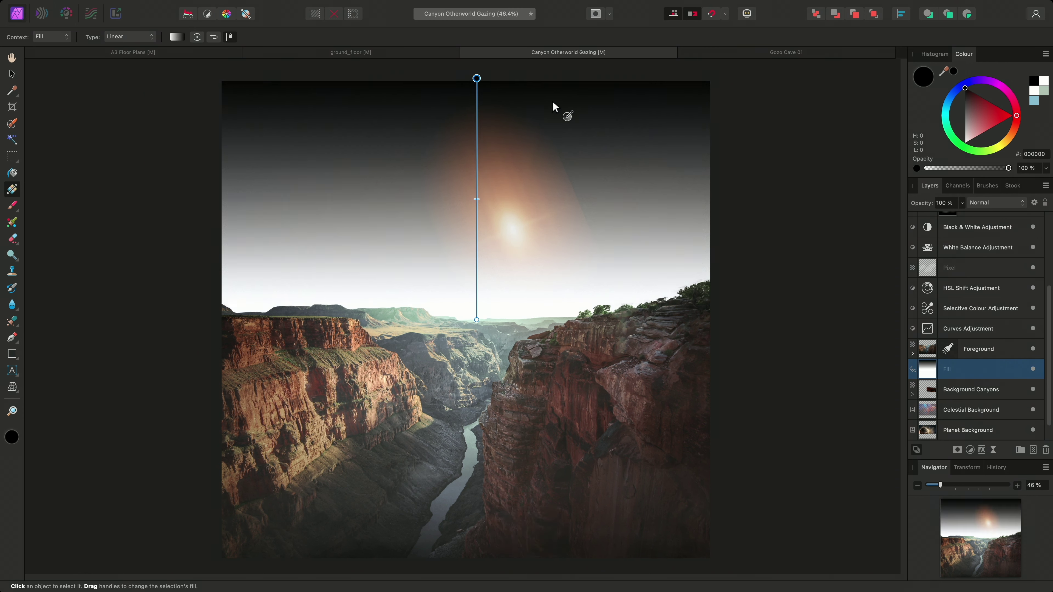
Set the gradient fill's blend mode to Screen.
{"action": "left_click", "coordinate": [1007, 205]}
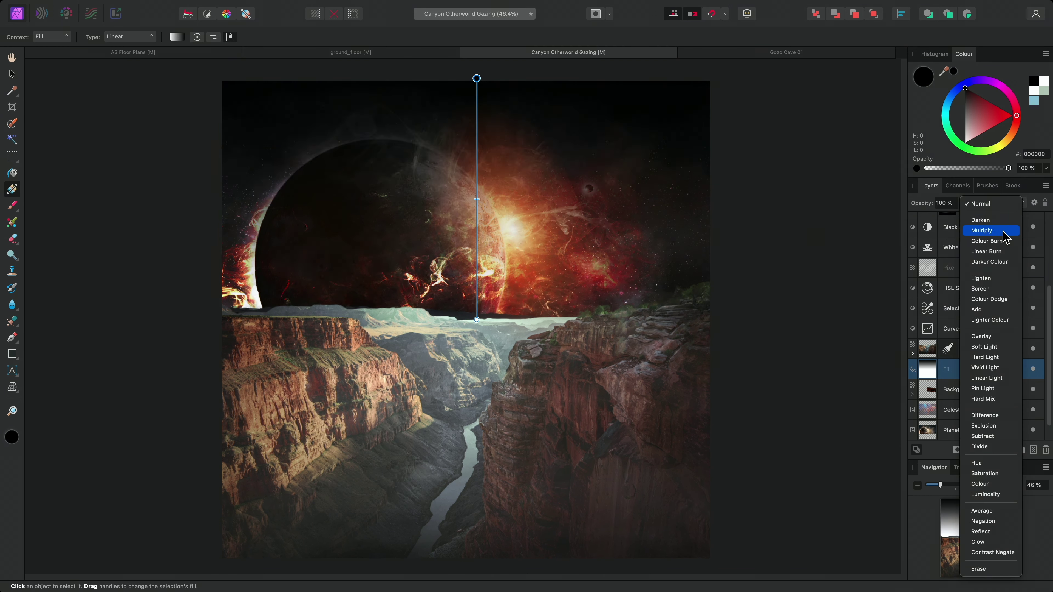
{"action": "left_click", "coordinate": [1002, 289]}
{"action": "scroll", "coordinate": [490, 328], "scroll_direction": "up", "scroll_amount": 3}
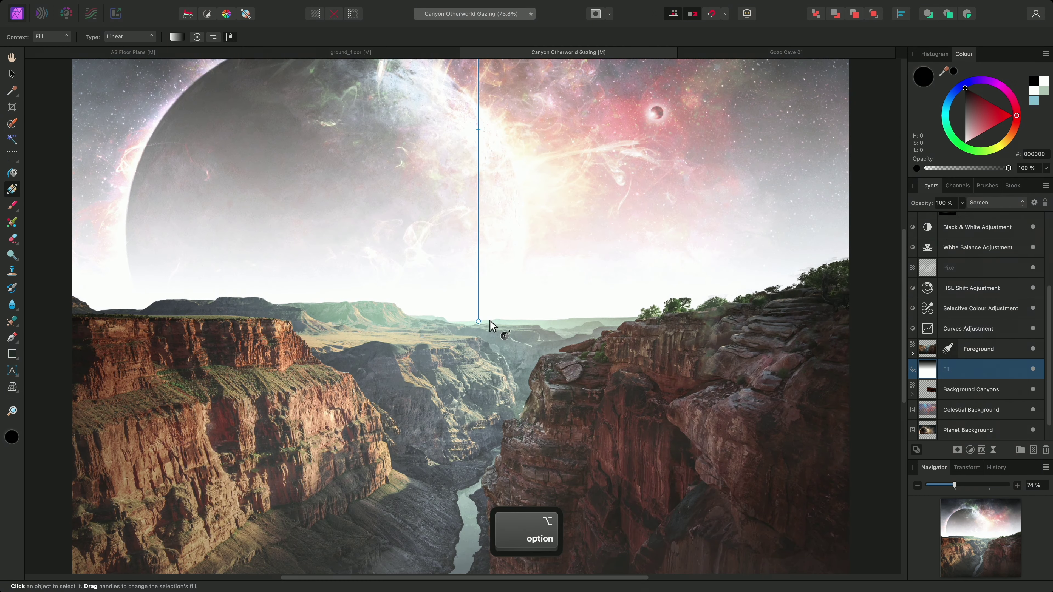
{"action": "scroll", "coordinate": [490, 327], "scroll_direction": "up", "scroll_amount": 6}
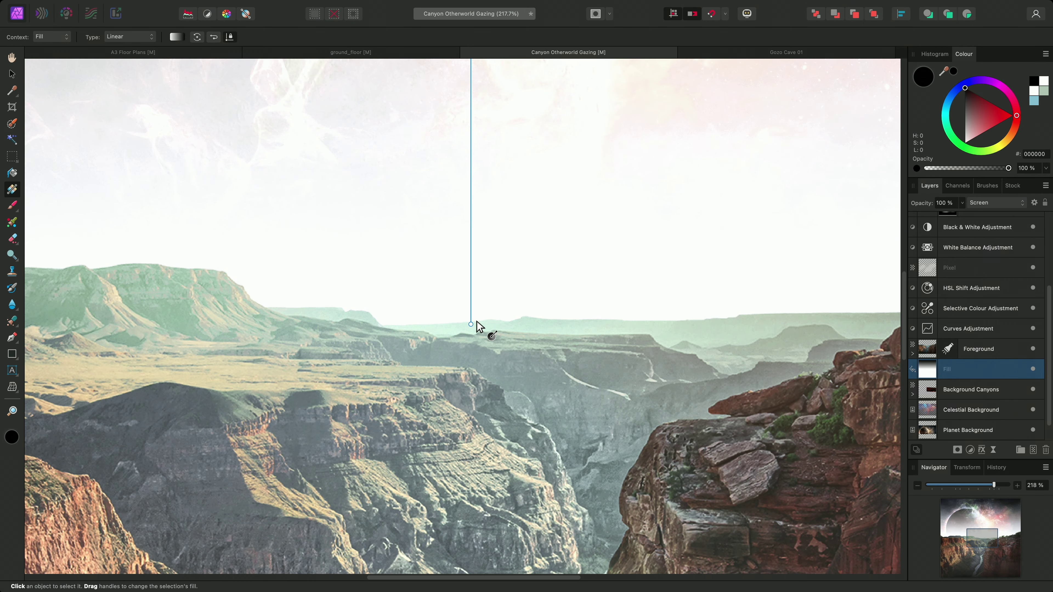
Colour the gradient's horizon stop with pale green sampled from the hazy horizon.
{"action": "left_click", "coordinate": [471, 325]}
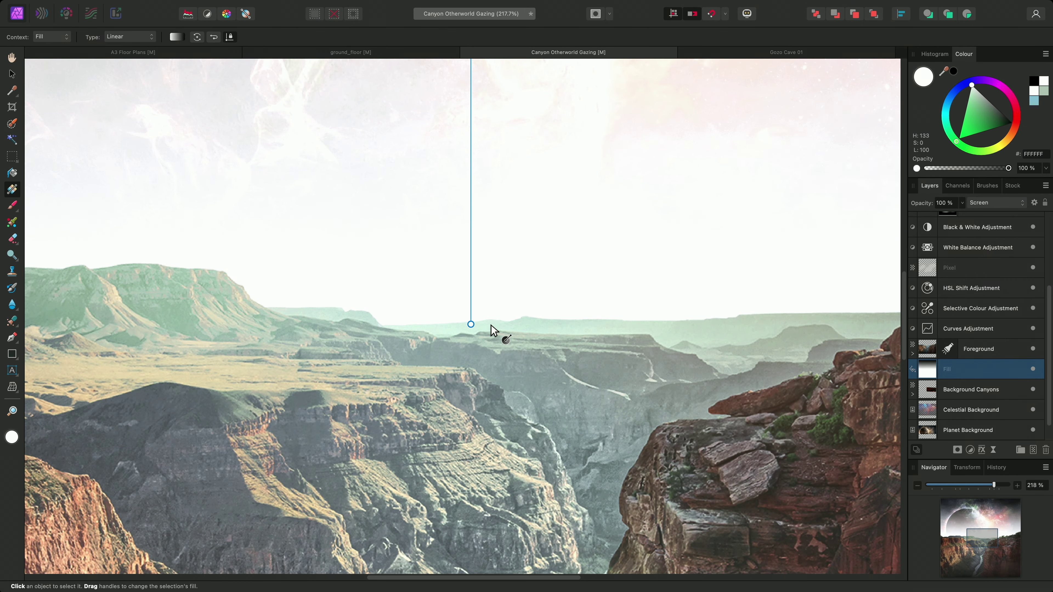
{"action": "scroll", "coordinate": [548, 328], "scroll_direction": "up", "scroll_amount": 5}
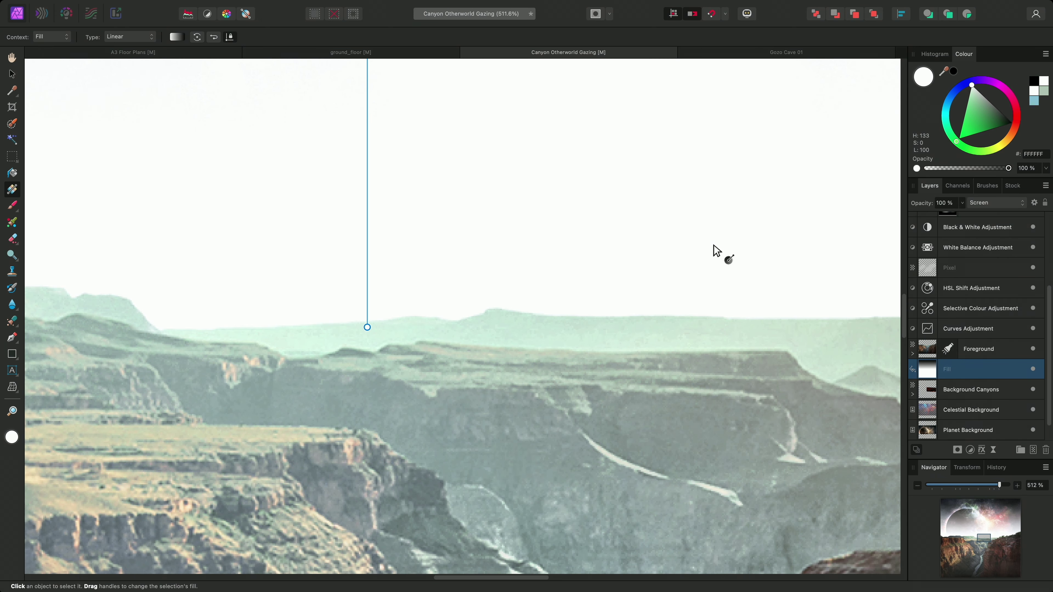
{"action": "left_click_drag", "start_coordinate": [952, 75], "coordinate": [646, 331]}
{"action": "left_click", "coordinate": [953, 71]}
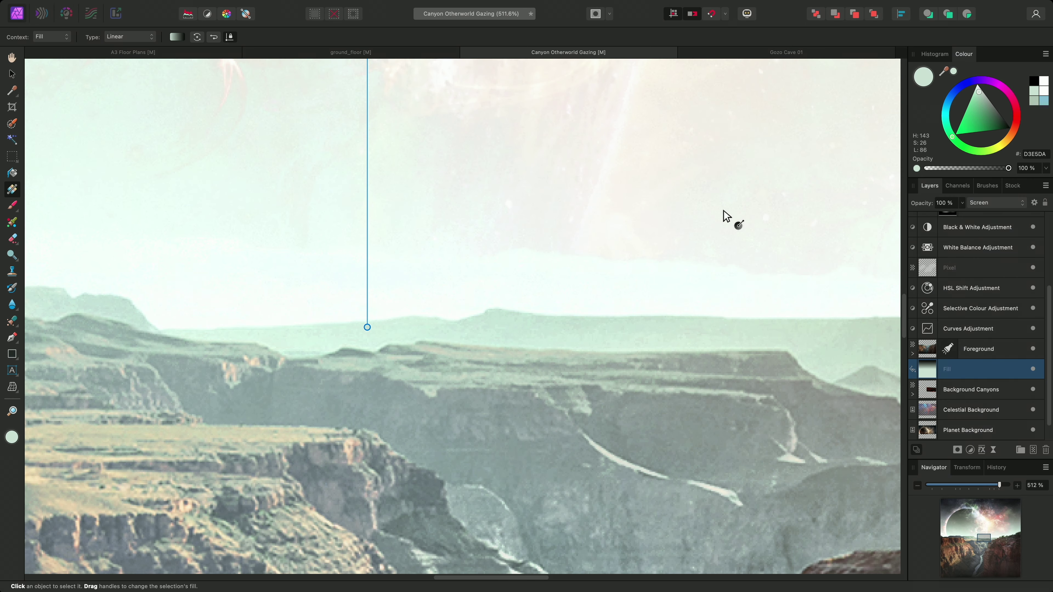
Lower the haze fill to 80% opacity and toggle its visibility to compare.
{"action": "key", "text": "super+0"}
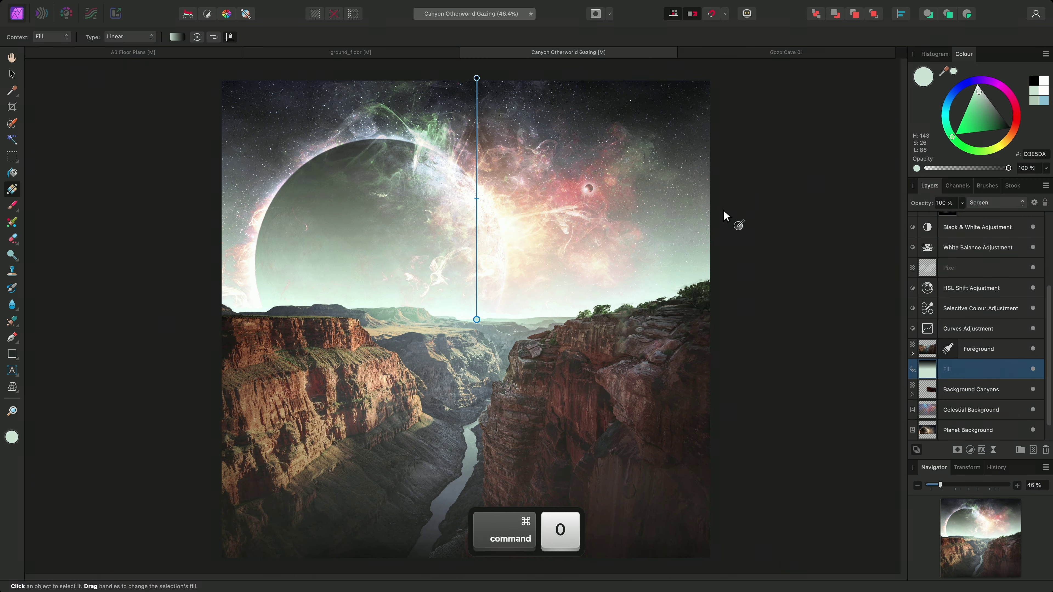
{"action": "left_click_drag", "start_coordinate": [962, 203], "coordinate": [945, 226]}
{"action": "key", "text": "h"}
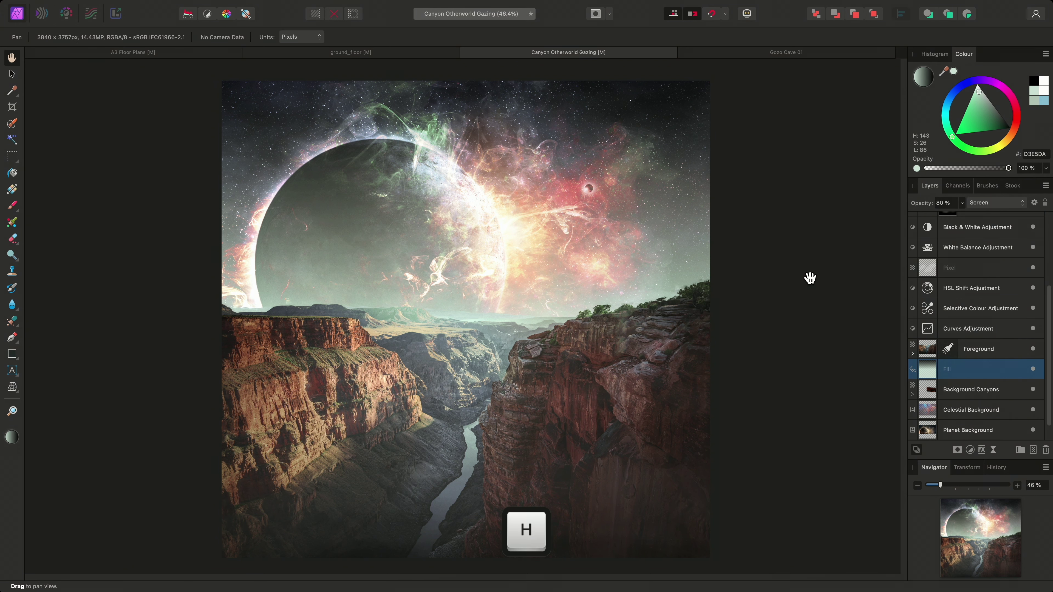
{"action": "left_click", "coordinate": [1027, 369]}
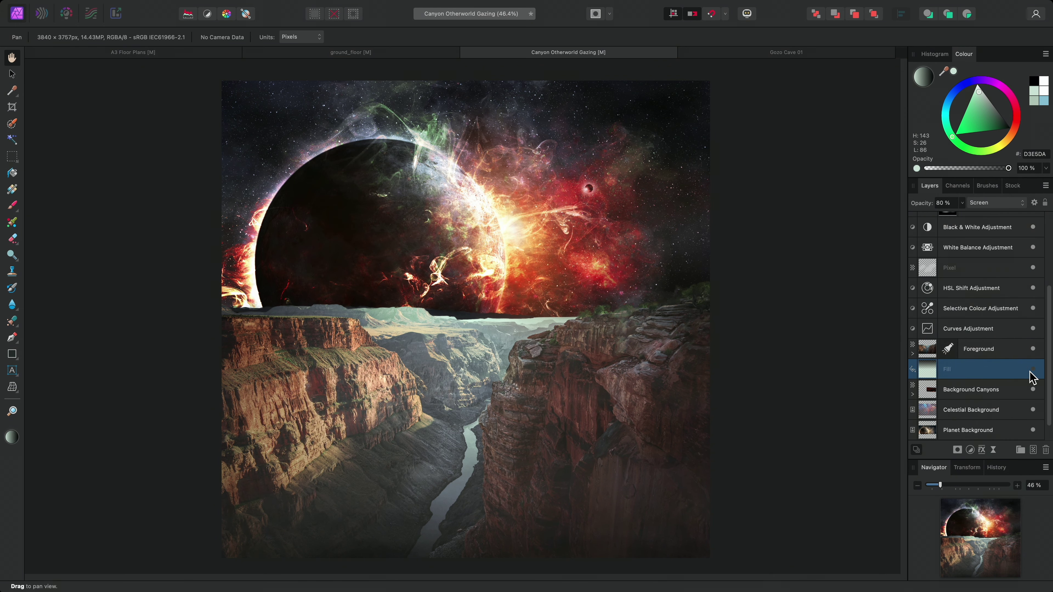
{"action": "left_click", "coordinate": [1033, 370]}
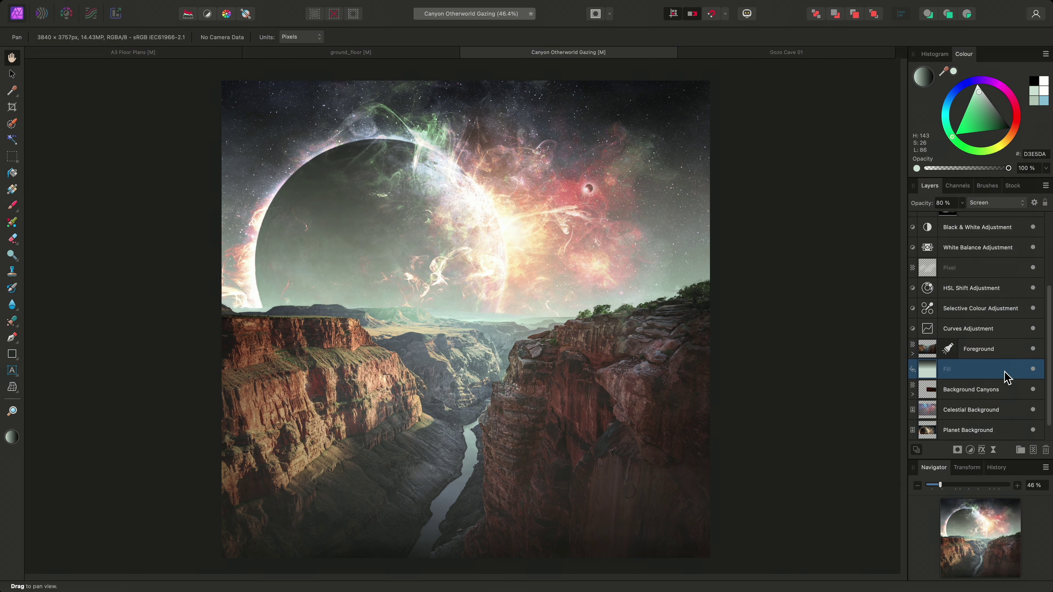
Add a new fill layer above the cave photo in the Gozo Cave 01 document.
{"action": "left_click", "coordinate": [816, 53]}
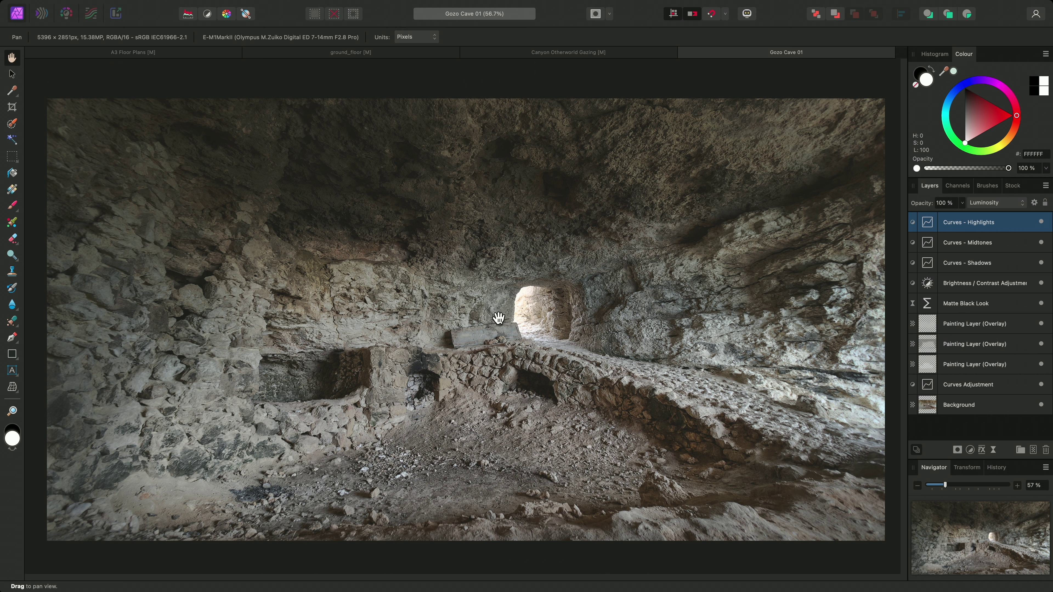
{"action": "mouse_move", "coordinate": [314, 5]}
{"action": "left_click", "coordinate": [224, 6]}
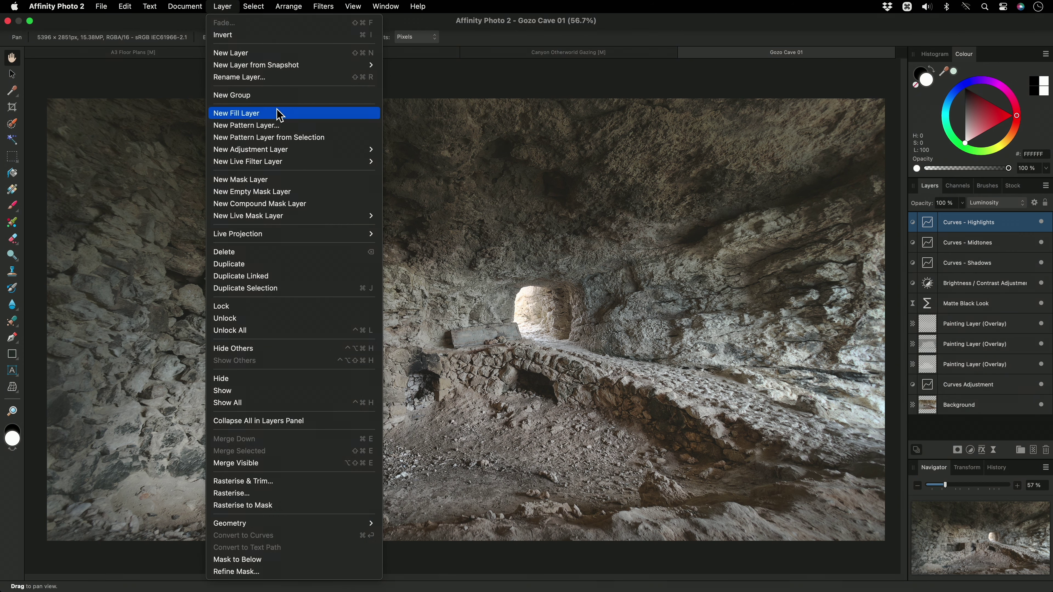
{"action": "left_click", "coordinate": [280, 117]}
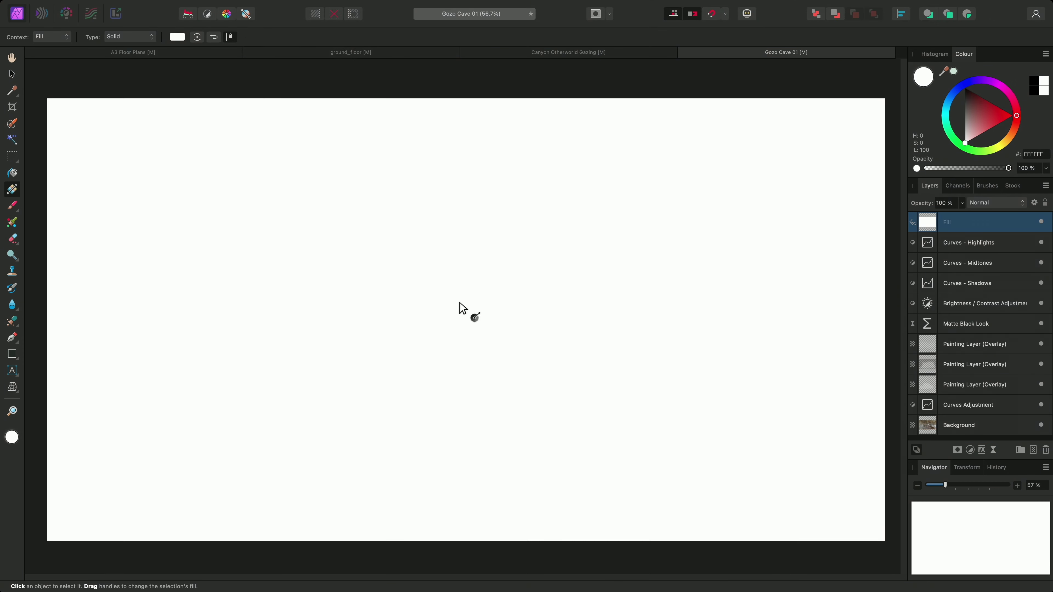
Draw a white-to-black gradient across the fill and make it elliptical.
{"action": "left_click_drag", "start_coordinate": [477, 310], "coordinate": [875, 530]}
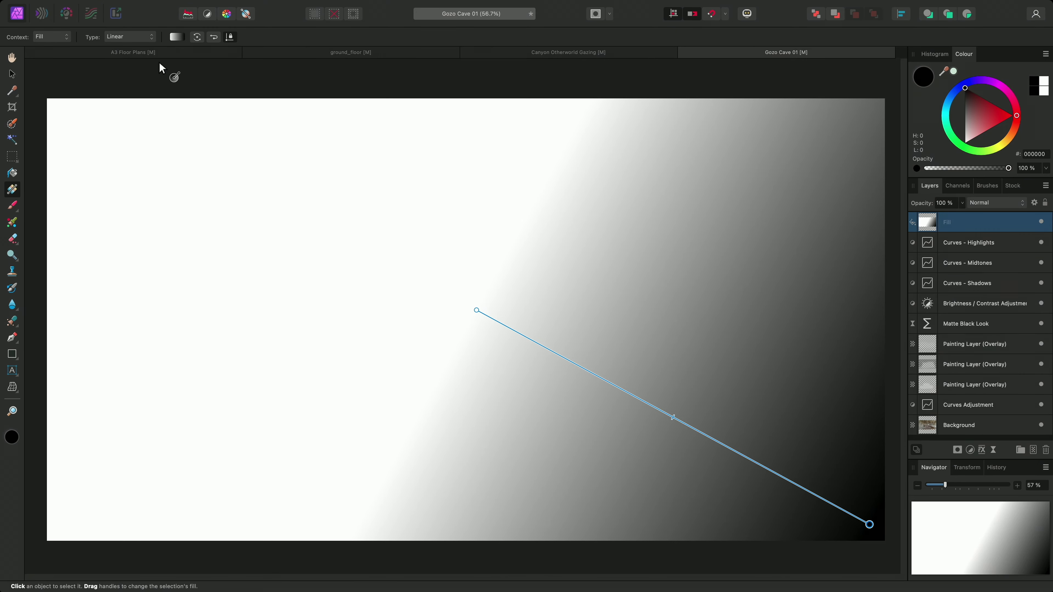
{"action": "left_click", "coordinate": [142, 38]}
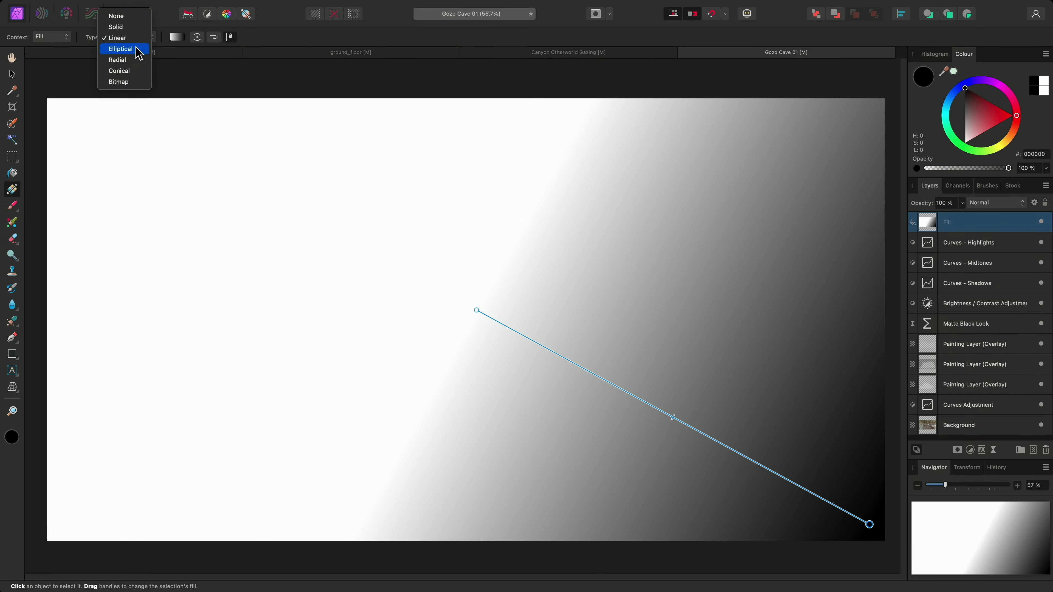
{"action": "left_click", "coordinate": [122, 49]}
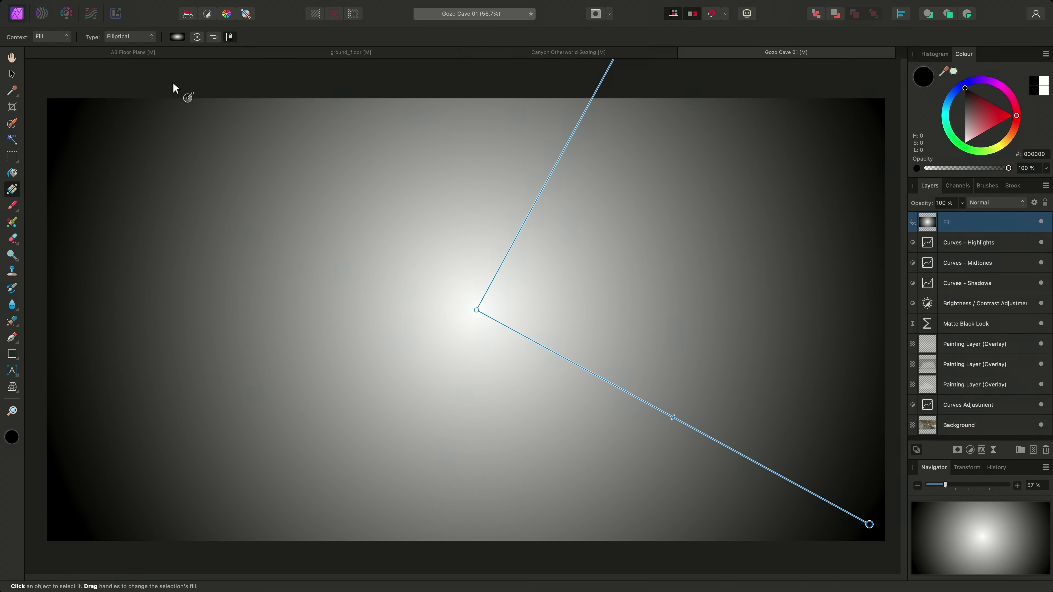
{"action": "left_click", "coordinate": [1007, 203]}
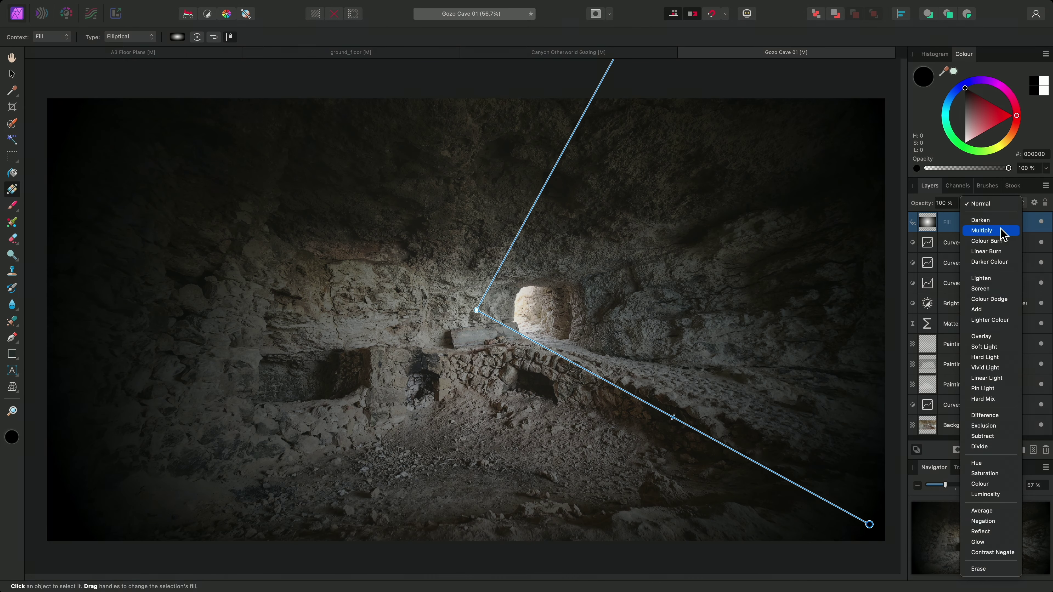
Set the vignette fill to Multiply and reshape the ellipse narrower and flatter.
{"action": "left_click", "coordinate": [999, 230]}
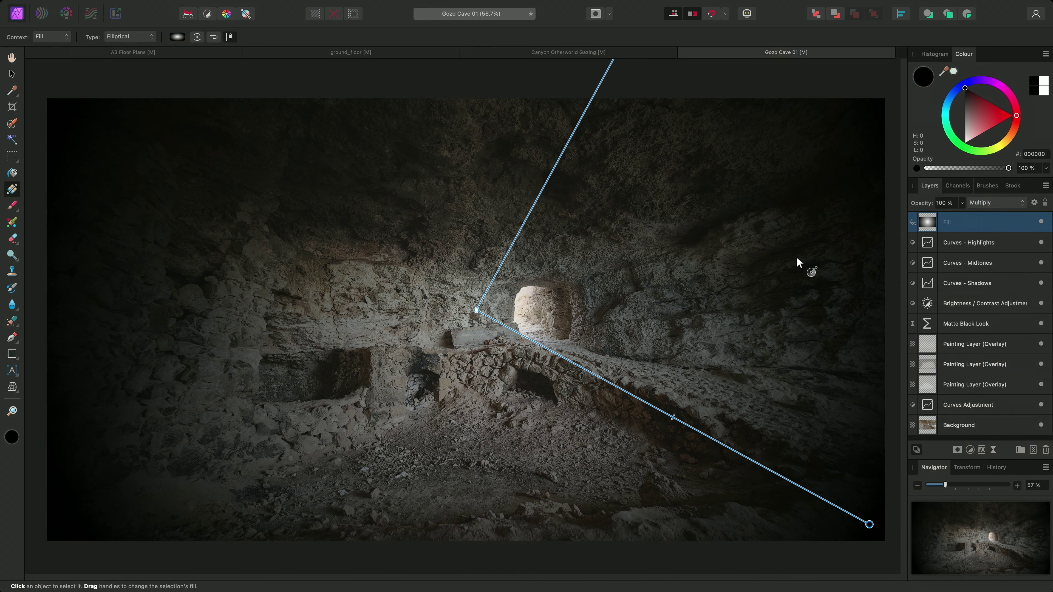
{"action": "scroll", "coordinate": [796, 262], "scroll_direction": "down", "scroll_amount": 5}
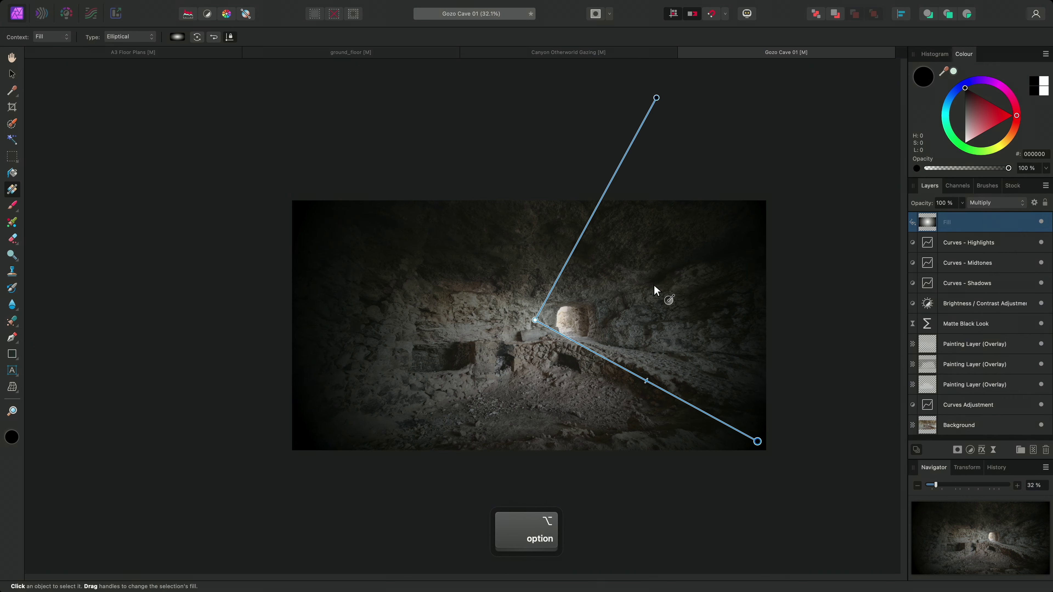
{"action": "left_click_drag", "start_coordinate": [600, 120], "coordinate": [501, 119]}
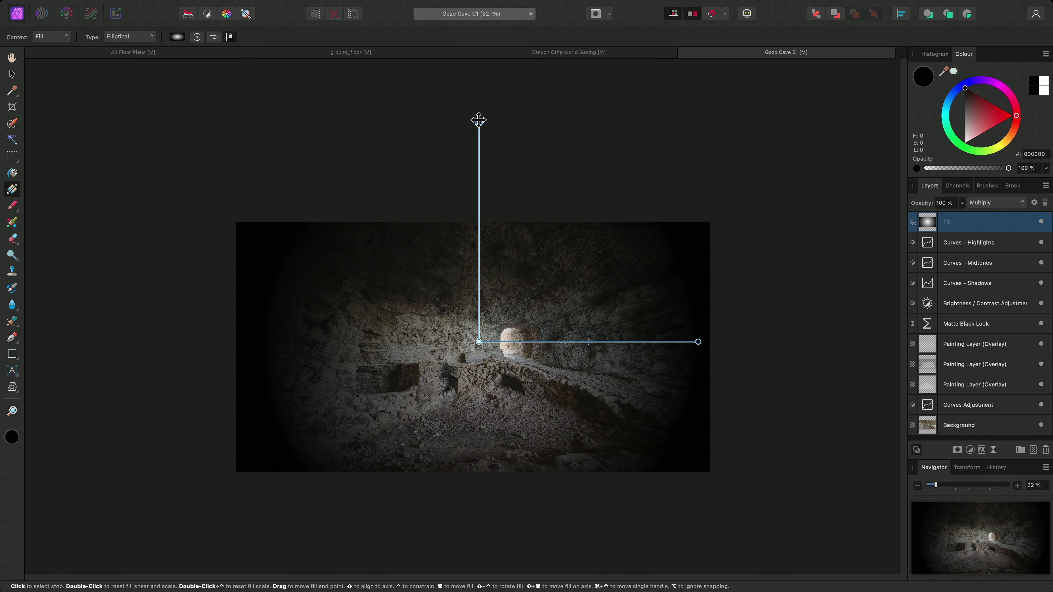
{"action": "left_click_drag", "start_coordinate": [479, 120], "coordinate": [494, 156]}
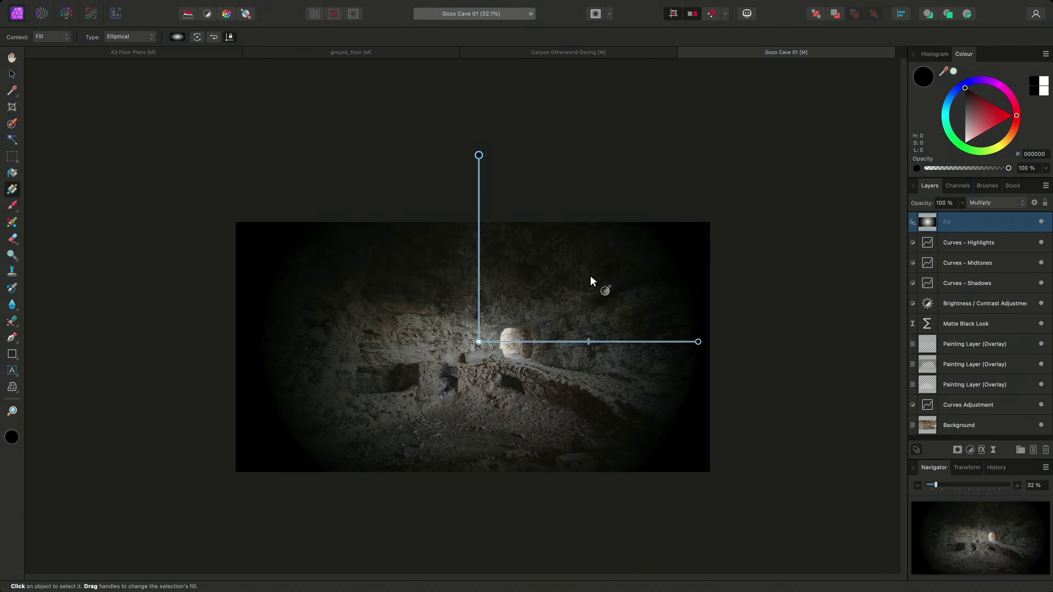
Widen the vignette ellipse and, with snapping on, nudge its centre slightly down.
{"action": "left_click_drag", "start_coordinate": [698, 342], "coordinate": [727, 339]}
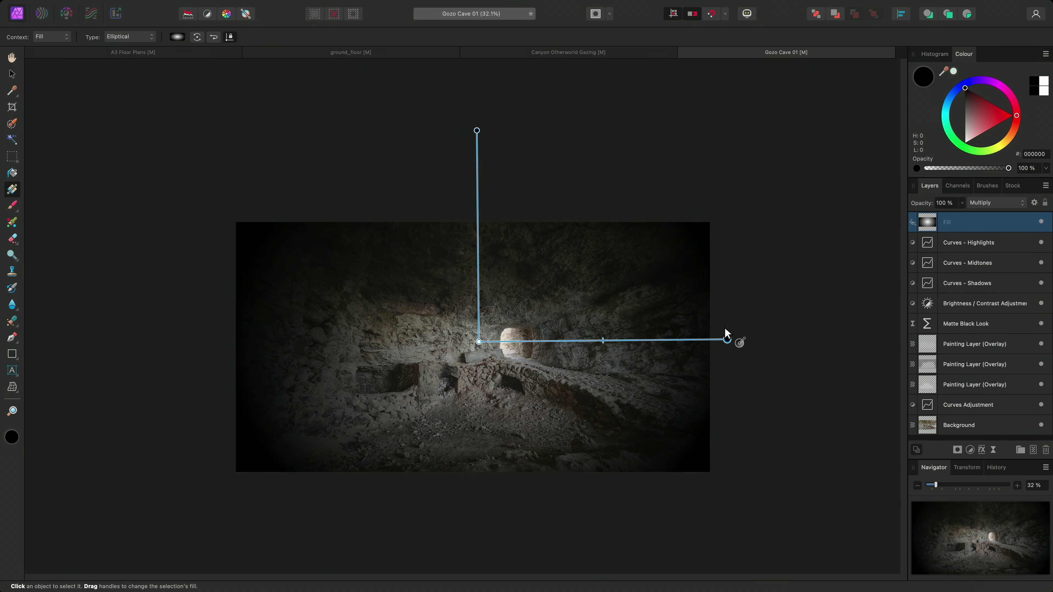
{"action": "left_click", "coordinate": [711, 14]}
{"action": "left_click_drag", "start_coordinate": [479, 342], "coordinate": [474, 351]}
Fit the image to the window and lower the vignette fill's opacity to 50%.
{"action": "key", "text": "super+0"}
{"action": "key", "text": "h"}
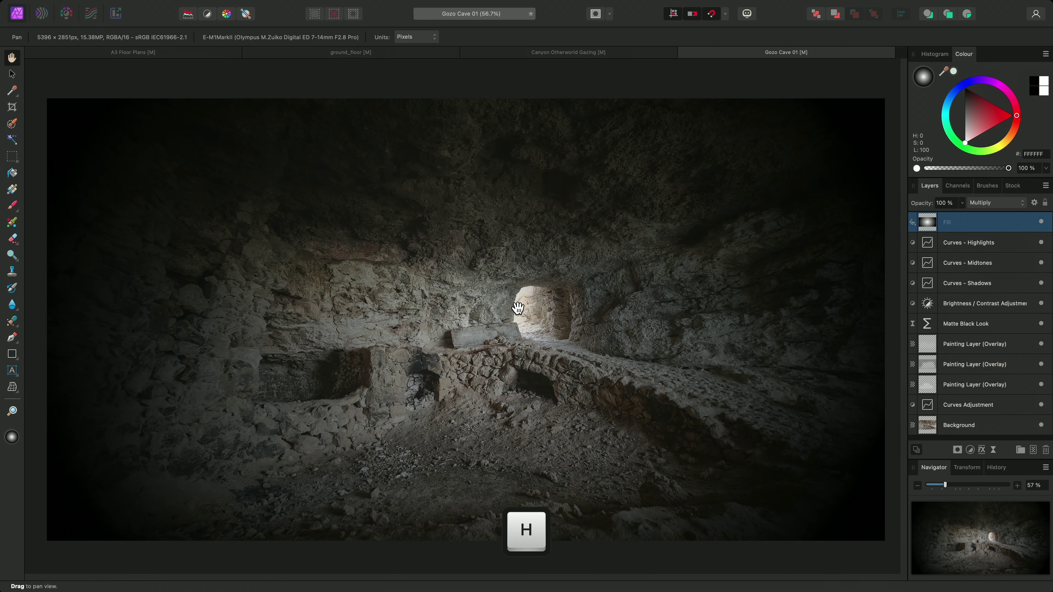
{"action": "left_click", "coordinate": [959, 205]}
{"action": "left_click_drag", "start_coordinate": [961, 212], "coordinate": [916, 221]}
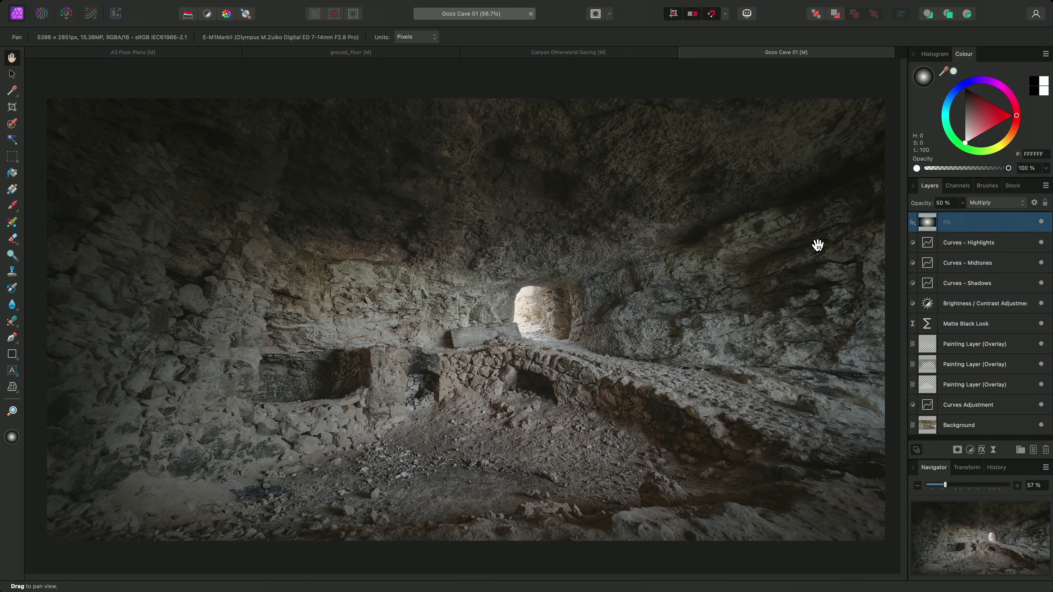
Check the adjustment and overlay layers, then pull the vignette gradient's midpoint inward.
{"action": "left_click", "coordinate": [979, 306]}
{"action": "left_click", "coordinate": [980, 348]}
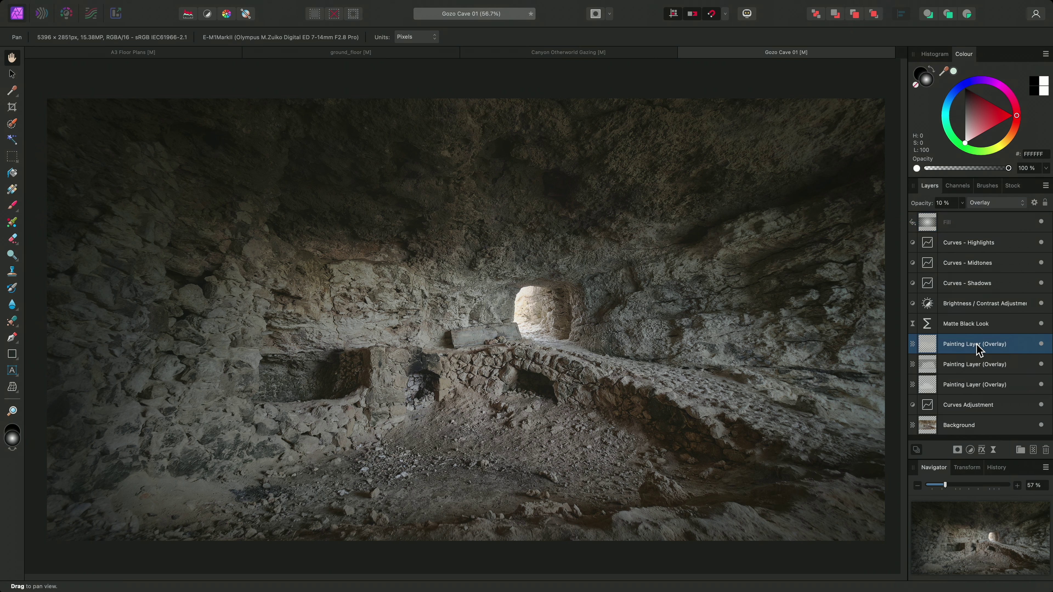
{"action": "left_click", "coordinate": [981, 222]}
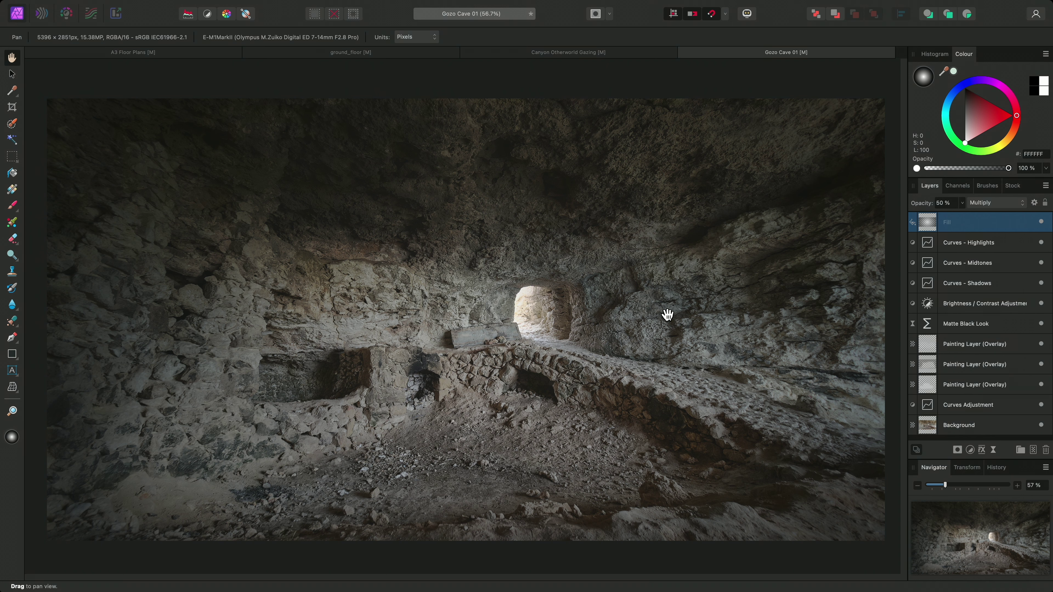
{"action": "key", "text": "g"}
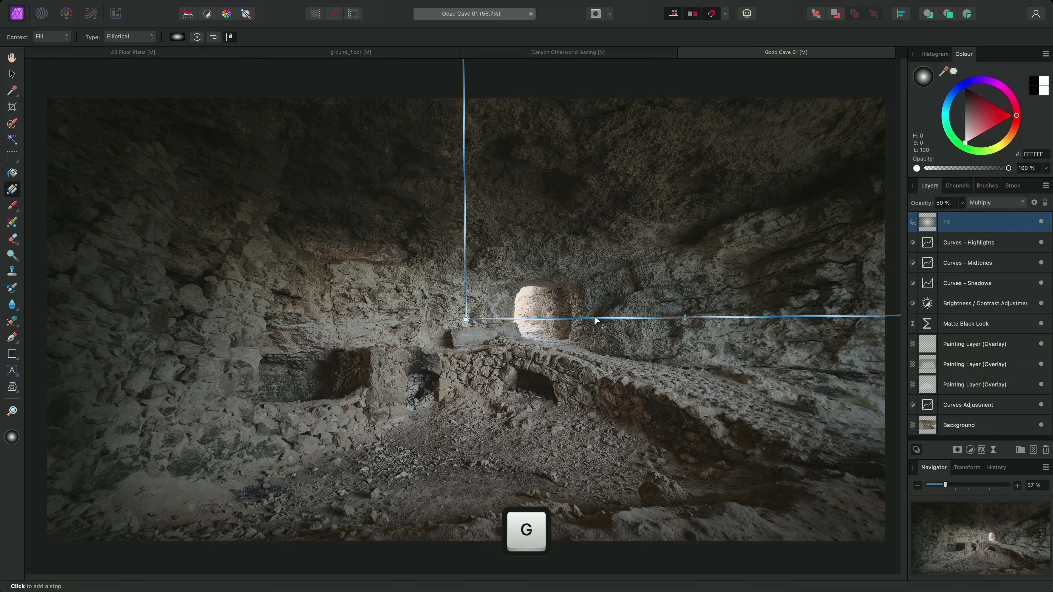
{"action": "mouse_move", "coordinate": [684, 318]}
{"action": "left_mouse_down"}
{"action": "mouse_move", "coordinate": [563, 331]}
{"action": "mouse_move", "coordinate": [763, 336]}
{"action": "mouse_move", "coordinate": [687, 338]}
{"action": "left_mouse_up"}
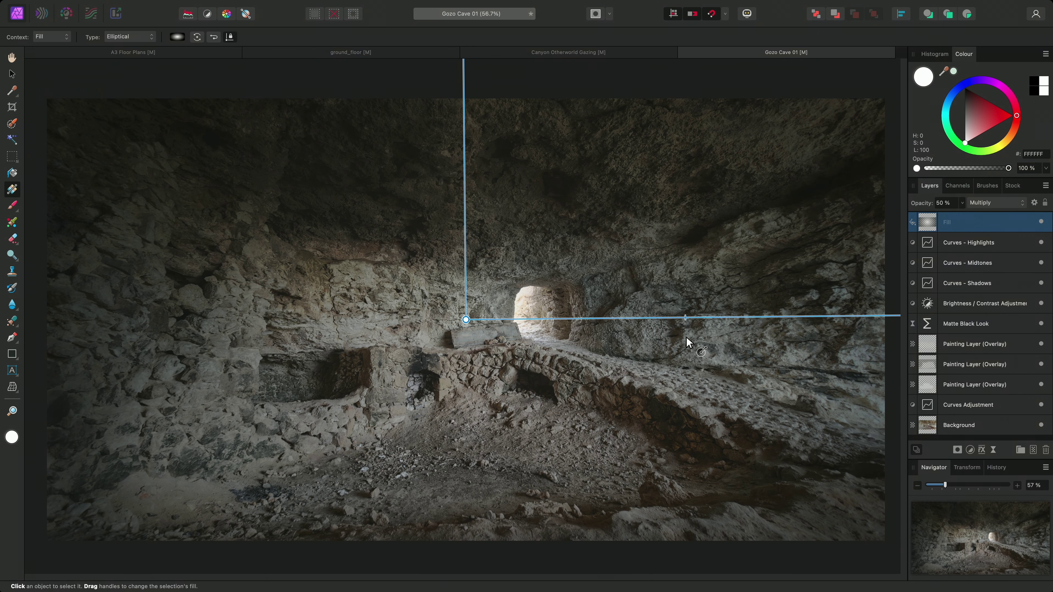